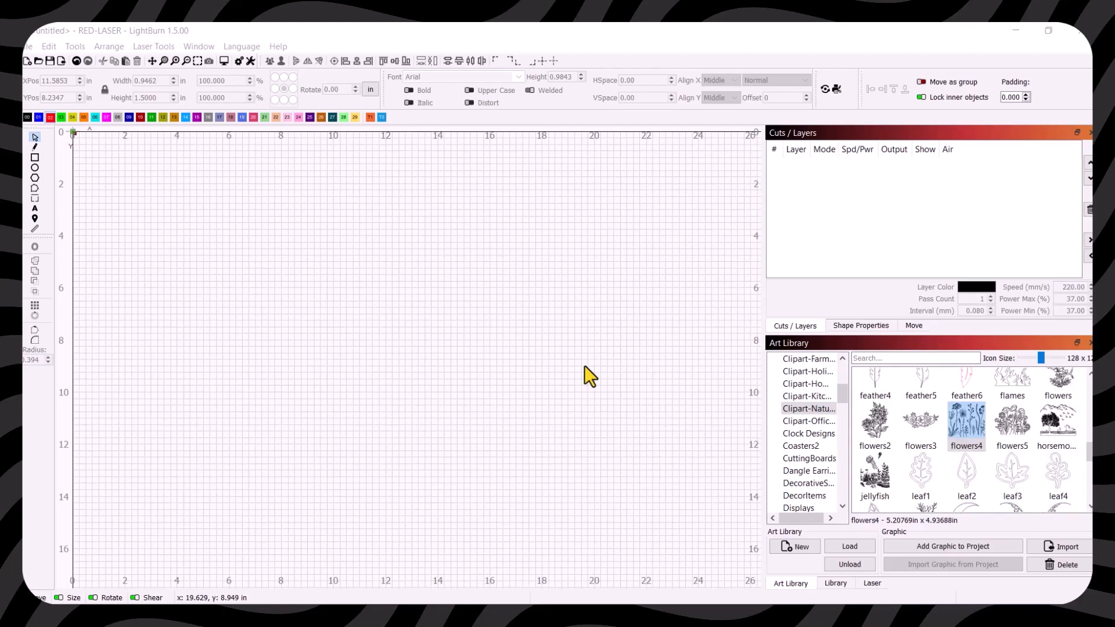
Step: Draw a vertical ellipse about 3.14 in wide and 4.90 in high, and move it slightly down and to the right
{"action": "left_click", "coordinate": [34, 171]}
{"action": "mouse_move", "coordinate": [293, 204]}
{"action": "left_mouse_down"}
{"action": "mouse_move", "coordinate": [317, 229]}
{"action": "mouse_move", "coordinate": [364, 339]}
{"action": "mouse_move", "coordinate": [375, 331]}
{"action": "left_mouse_up"}
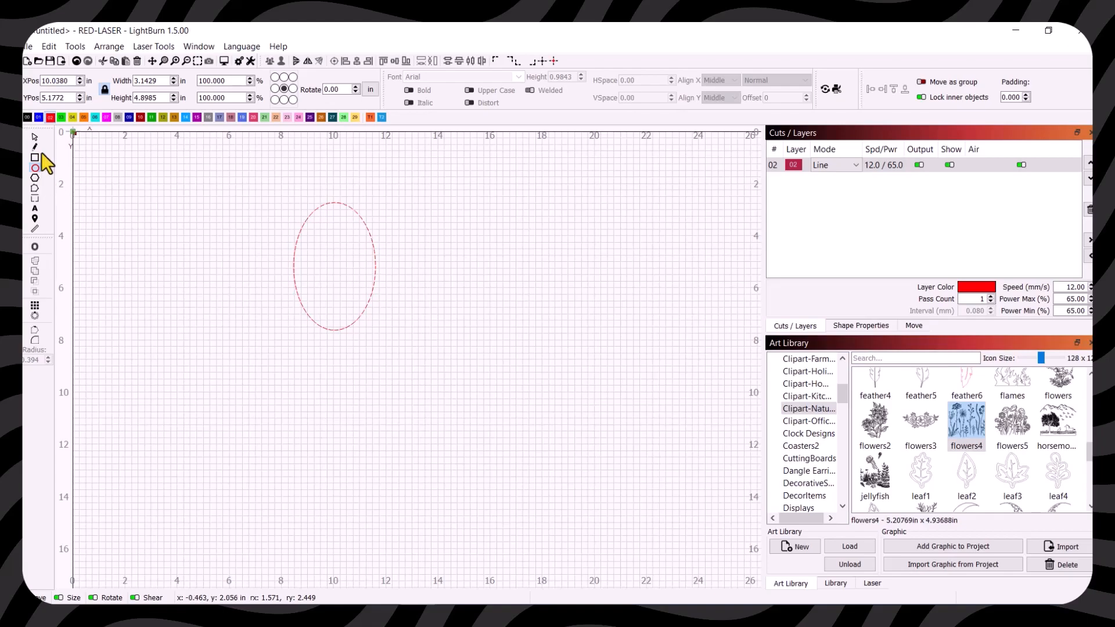
{"action": "left_click", "coordinate": [35, 138]}
{"action": "left_click_drag", "start_coordinate": [331, 272], "coordinate": [381, 326]}
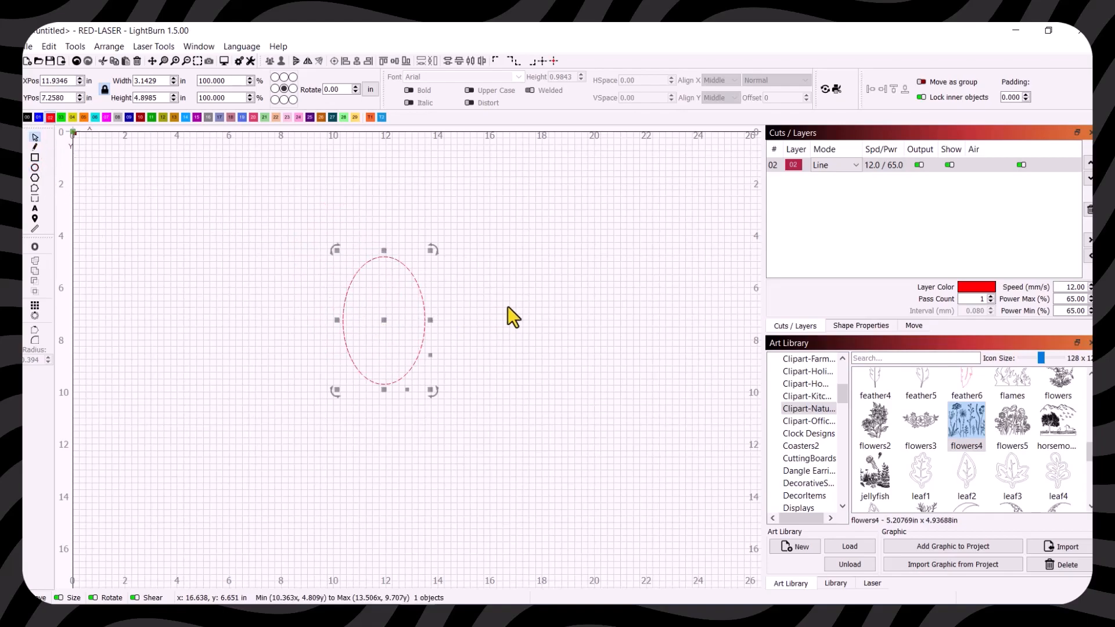
Step: Set the ellipse's height to 1.5 in with its proportions locked
{"action": "scroll", "coordinate": [507, 305], "scroll_direction": "up", "scroll_amount": 1}
{"action": "scroll", "coordinate": [507, 305], "scroll_direction": "up", "scroll_amount": 1}
{"action": "scroll", "coordinate": [472, 331], "scroll_direction": "up", "scroll_amount": 1}
{"action": "left_click_drag", "start_coordinate": [405, 339], "coordinate": [602, 366]}
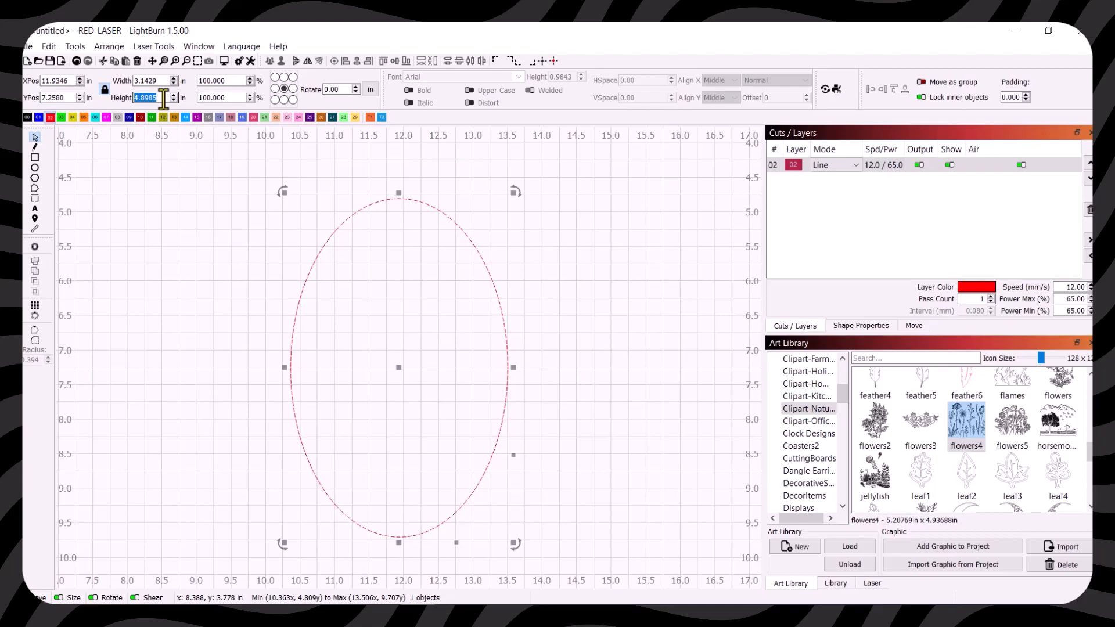
{"action": "type", "text": "1.5"}
{"action": "key", "text": "Return"}
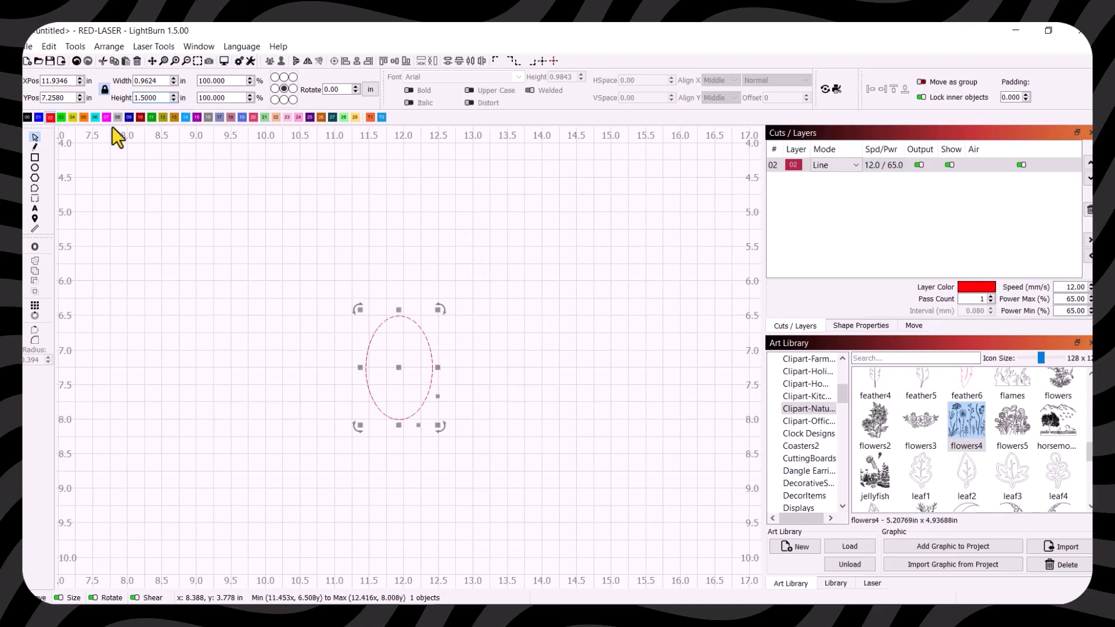
Step: Move the ellipse left so its center sits at about X 11.06 in, Y 7.27 in
{"action": "scroll", "coordinate": [433, 300], "scroll_direction": "up", "scroll_amount": 2}
{"action": "scroll", "coordinate": [464, 354], "scroll_direction": "up", "scroll_amount": 1}
{"action": "left_click_drag", "start_coordinate": [476, 378], "coordinate": [556, 251]}
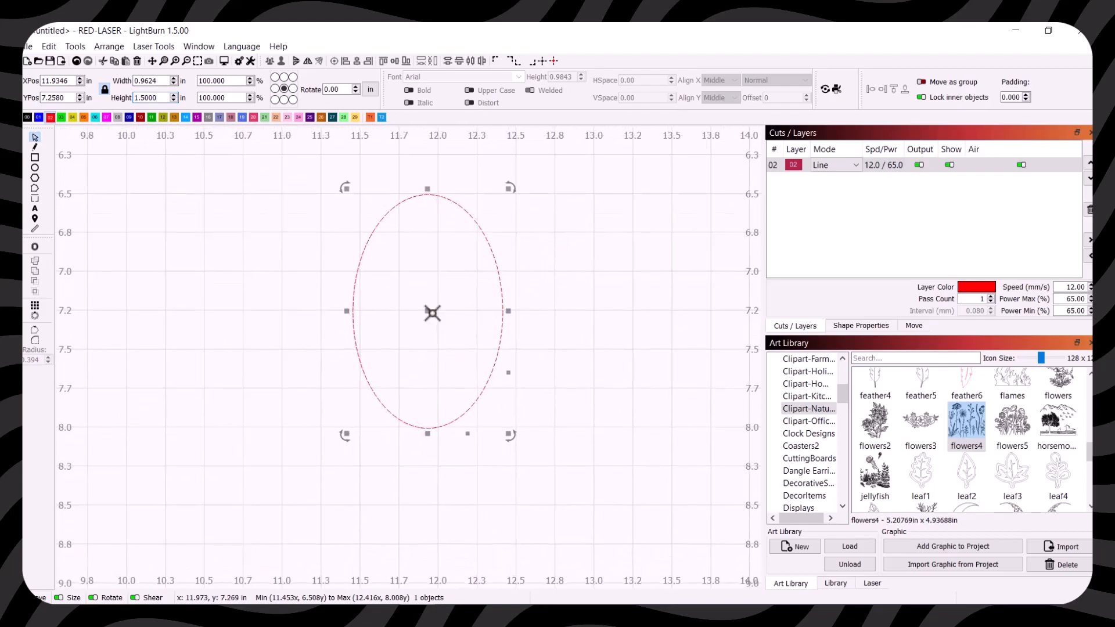
{"action": "left_click_drag", "start_coordinate": [425, 308], "coordinate": [292, 319]}
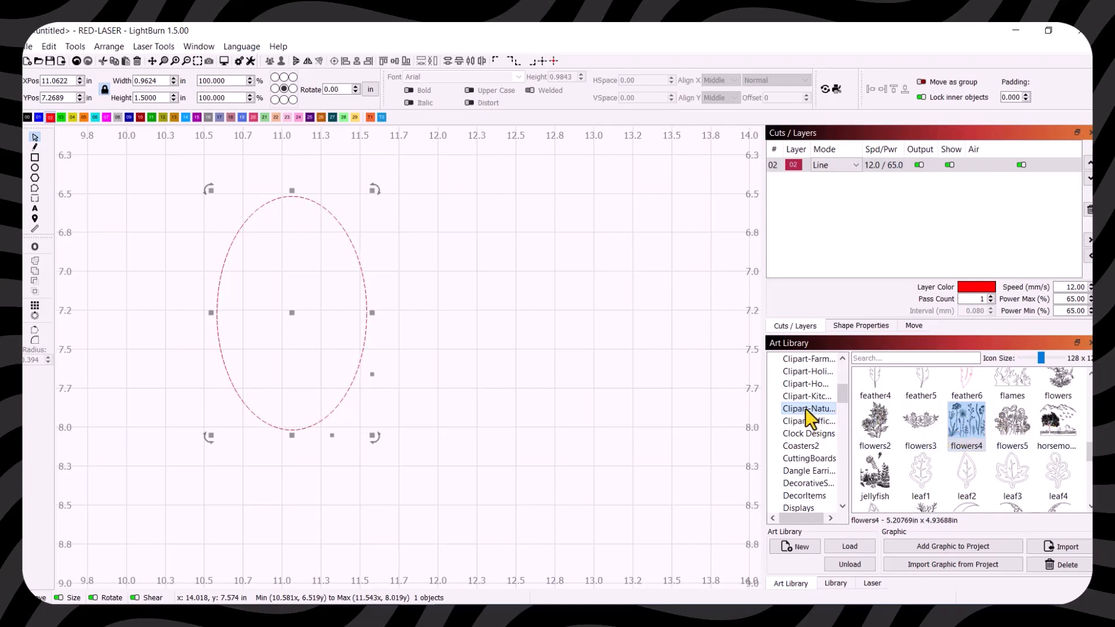
Step: Add the flowers5 graphic from the nature clipart library to the project
{"action": "scroll", "coordinate": [975, 440], "scroll_direction": "down", "scroll_amount": 2}
{"action": "scroll", "coordinate": [975, 440], "scroll_direction": "up", "scroll_amount": 3}
{"action": "scroll", "coordinate": [976, 439], "scroll_direction": "up", "scroll_amount": 1}
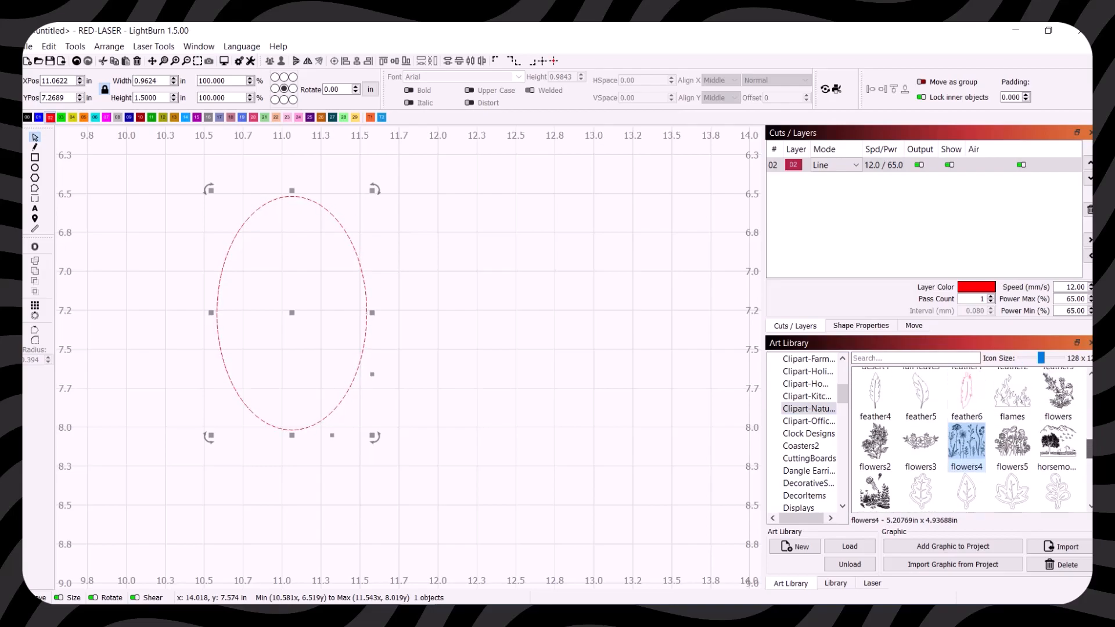
{"action": "mouse_move", "coordinate": [1014, 444]}
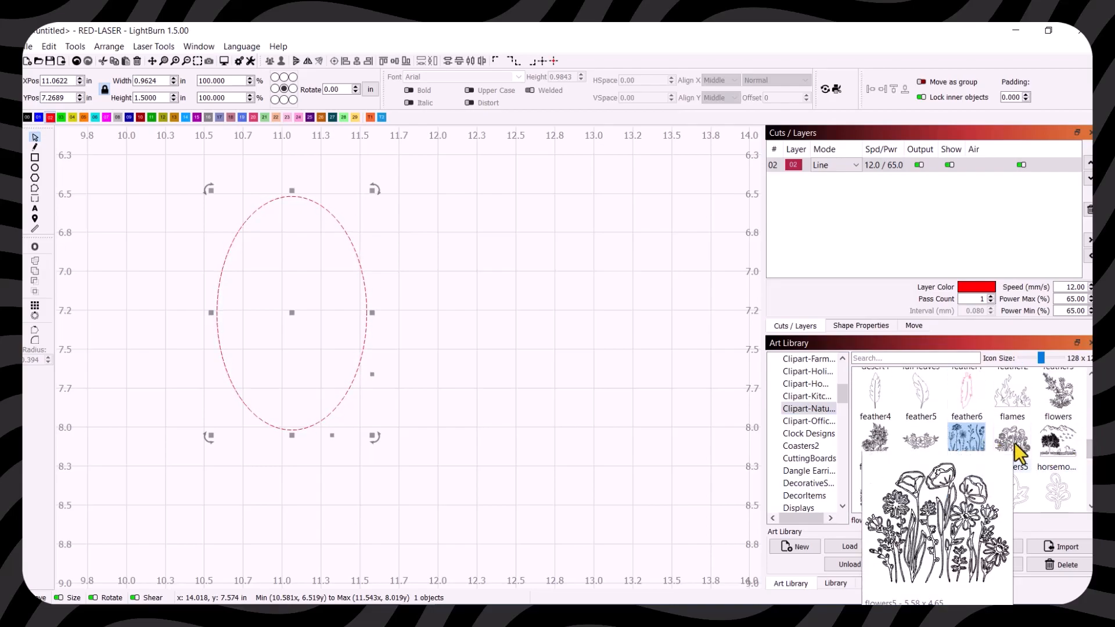
{"action": "double_click", "coordinate": [1010, 443]}
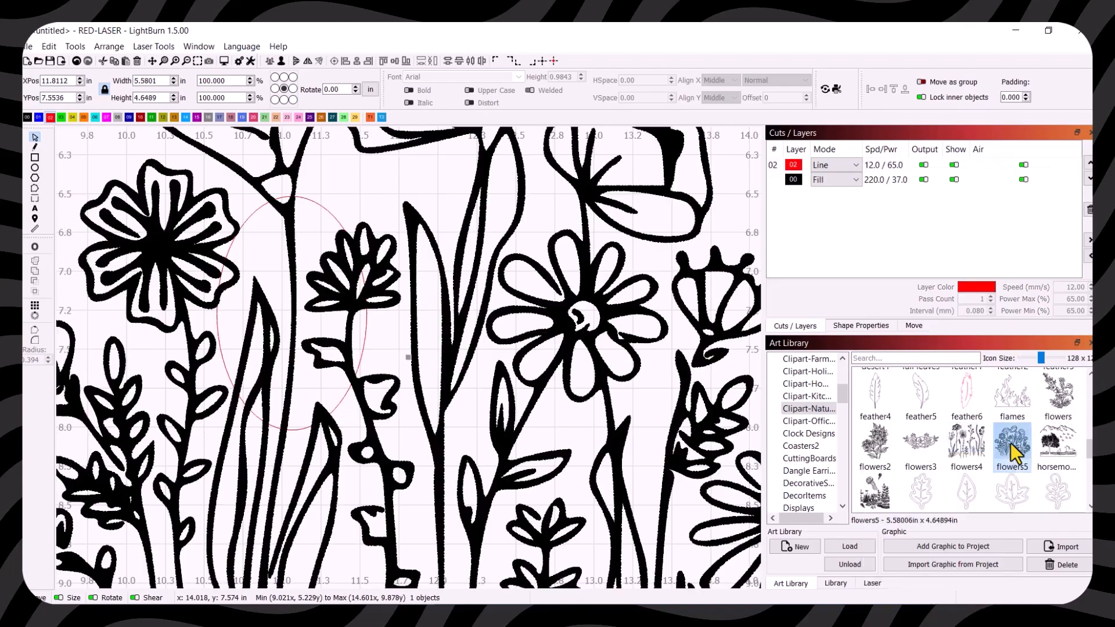
Step: Reposition the flower graphic around the ellipse and set its height to 2 in with proportions locked
{"action": "left_click_drag", "start_coordinate": [235, 260], "coordinate": [401, 429]}
{"action": "left_click_drag", "start_coordinate": [334, 401], "coordinate": [246, 360]}
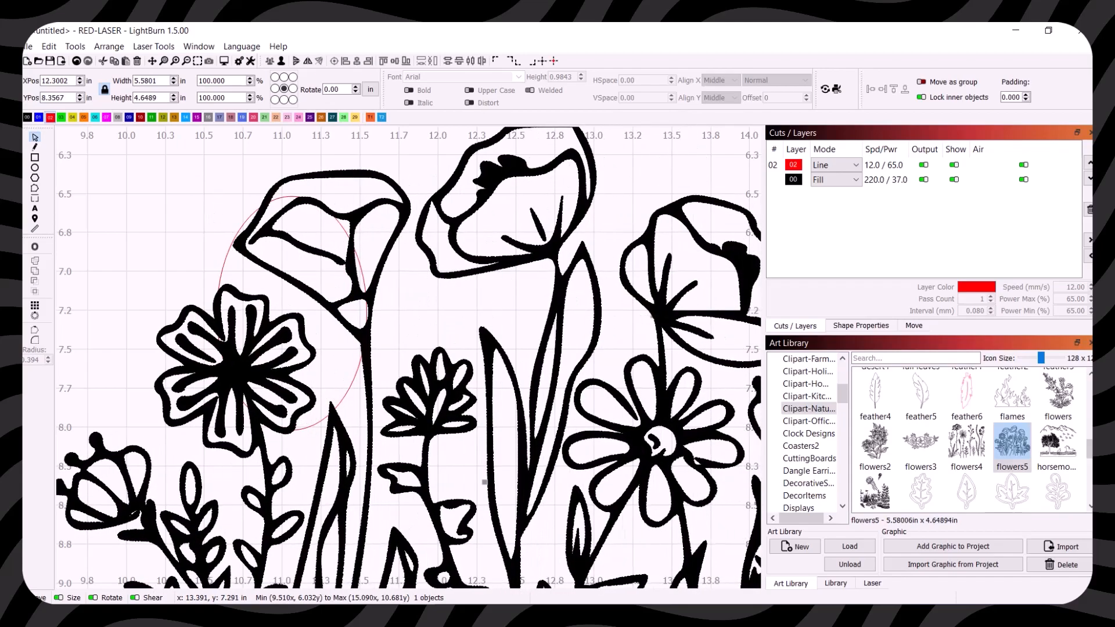
{"action": "left_click_drag", "start_coordinate": [669, 319], "coordinate": [610, 341]}
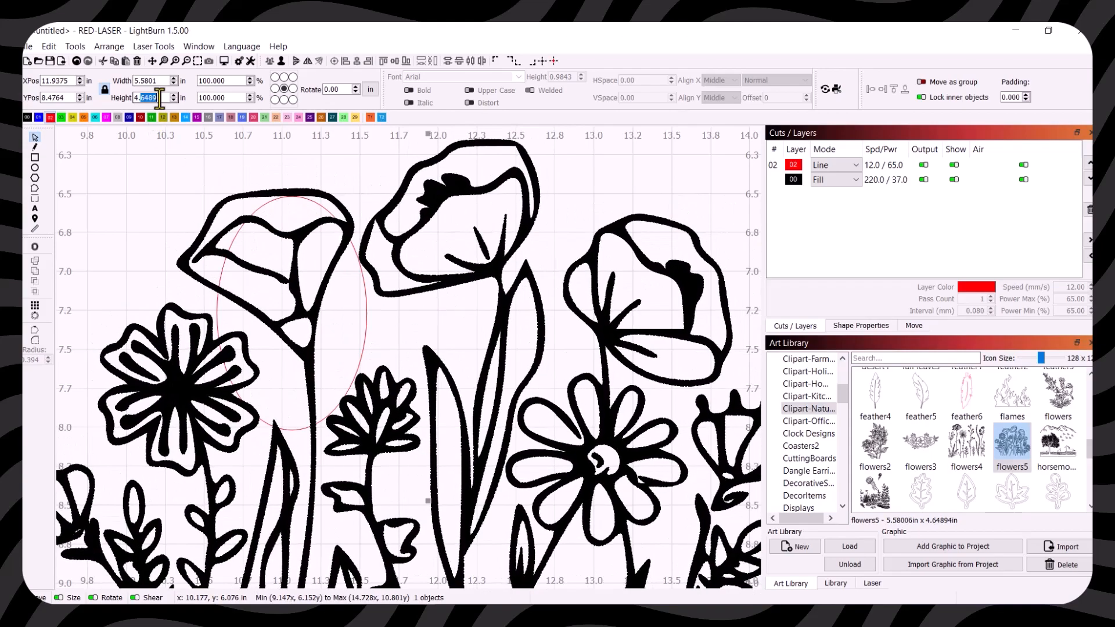
{"action": "type", "text": "2"}
{"action": "key", "text": "Return"}
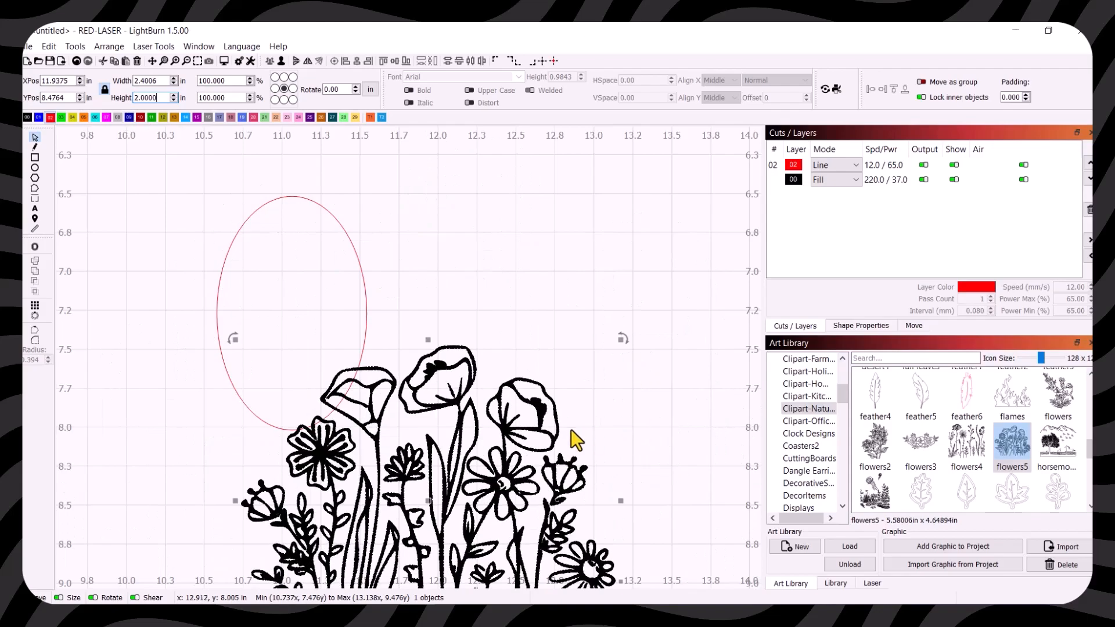
Step: Scale the flowers to about 1.74 by 1.45 in and place them overlapping the ellipse's right side, centered near X 11.54 in, Y 7.34 in
{"action": "left_click_drag", "start_coordinate": [550, 435], "coordinate": [507, 307]}
{"action": "left_click_drag", "start_coordinate": [568, 532], "coordinate": [461, 450]}
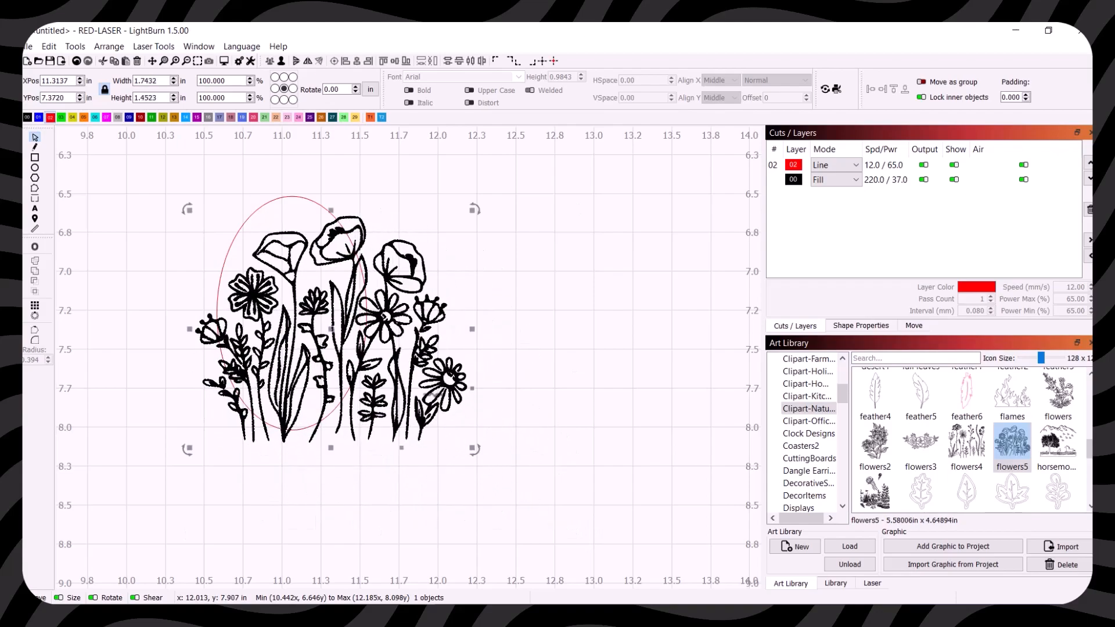
{"action": "left_click_drag", "start_coordinate": [401, 365], "coordinate": [434, 363]}
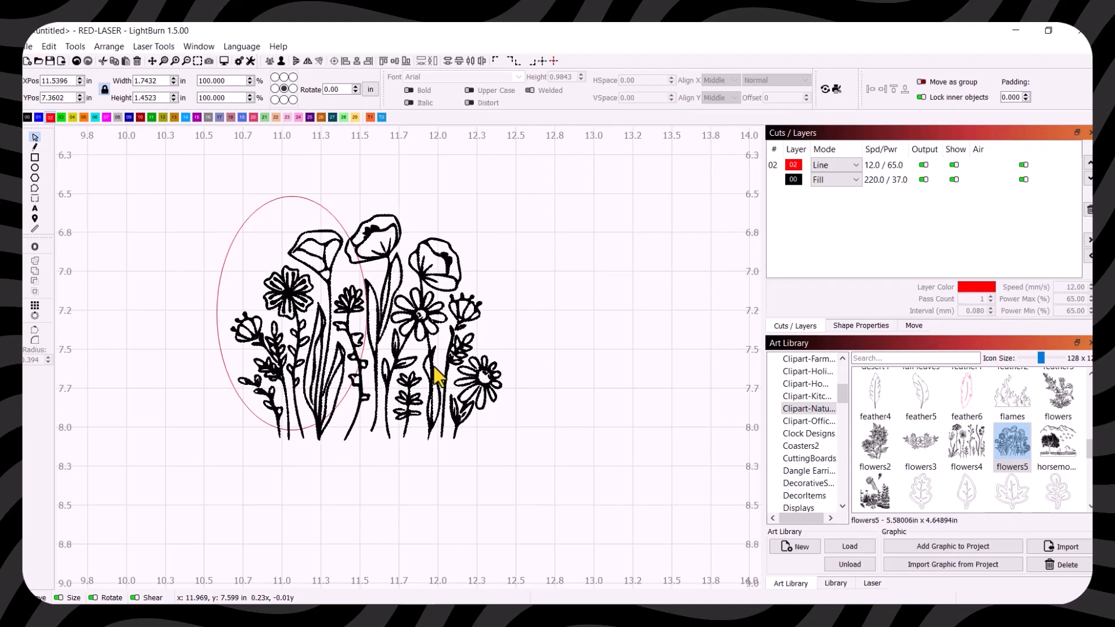
{"action": "left_click_drag", "start_coordinate": [434, 366], "coordinate": [434, 366]}
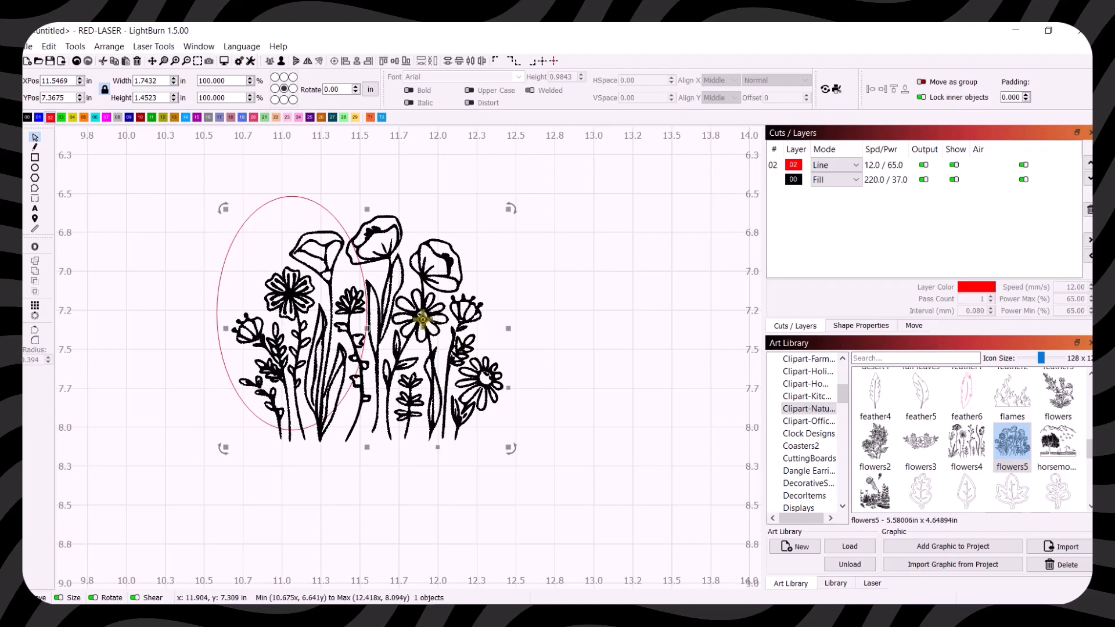
{"action": "mouse_move", "coordinate": [422, 315]}
{"action": "left_mouse_down"}
{"action": "mouse_move", "coordinate": [497, 328]}
{"action": "mouse_move", "coordinate": [585, 319]}
{"action": "mouse_move", "coordinate": [434, 325]}
{"action": "mouse_move", "coordinate": [422, 314]}
{"action": "left_mouse_up"}
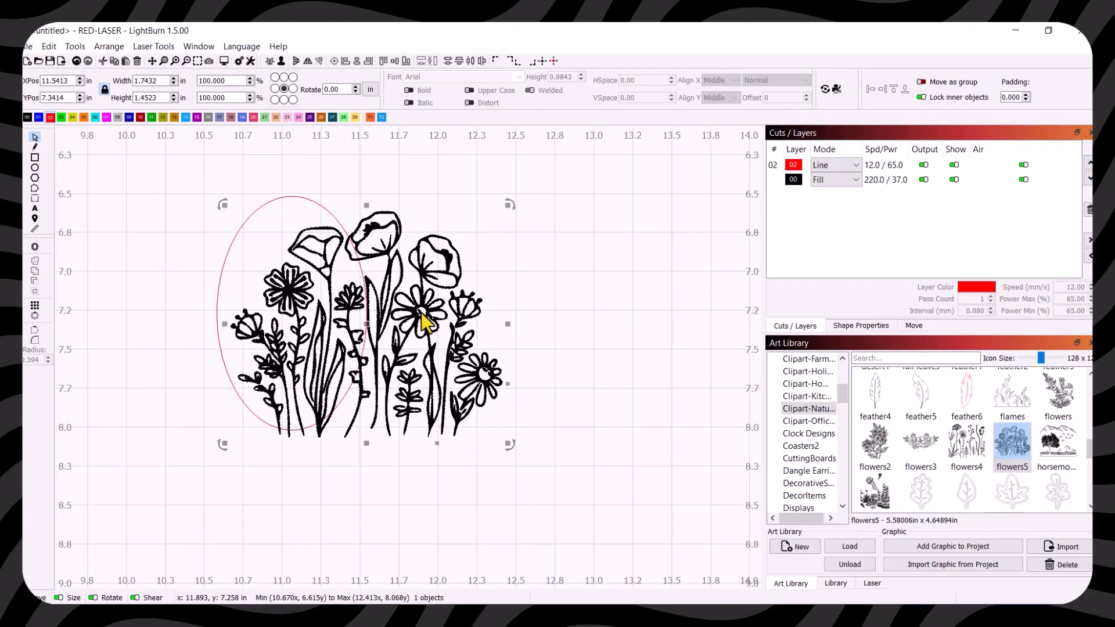
Step: Duplicate the ellipse in place and select the copy together with the flower graphic
{"action": "left_click", "coordinate": [559, 255]}
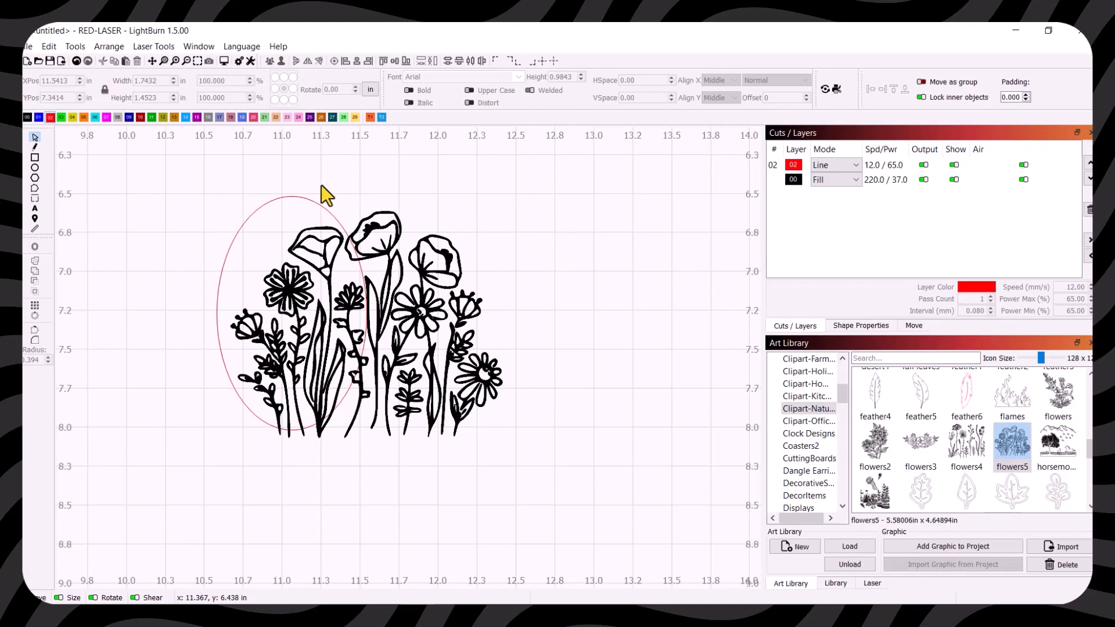
{"action": "left_click", "coordinate": [298, 197]}
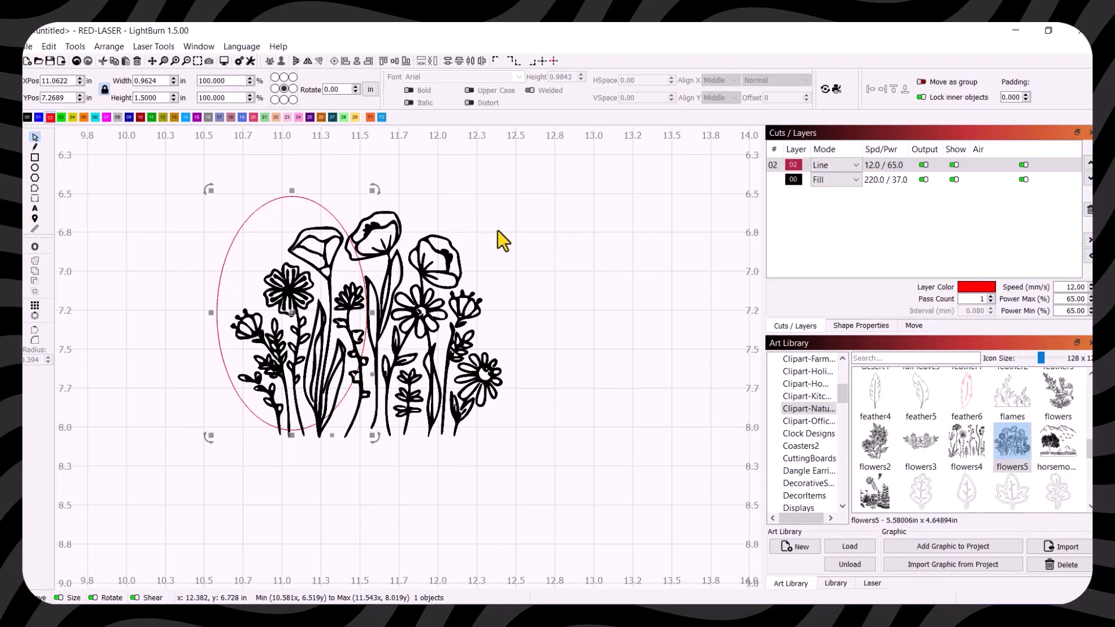
{"action": "left_click", "coordinate": [420, 267], "text": "shift"}
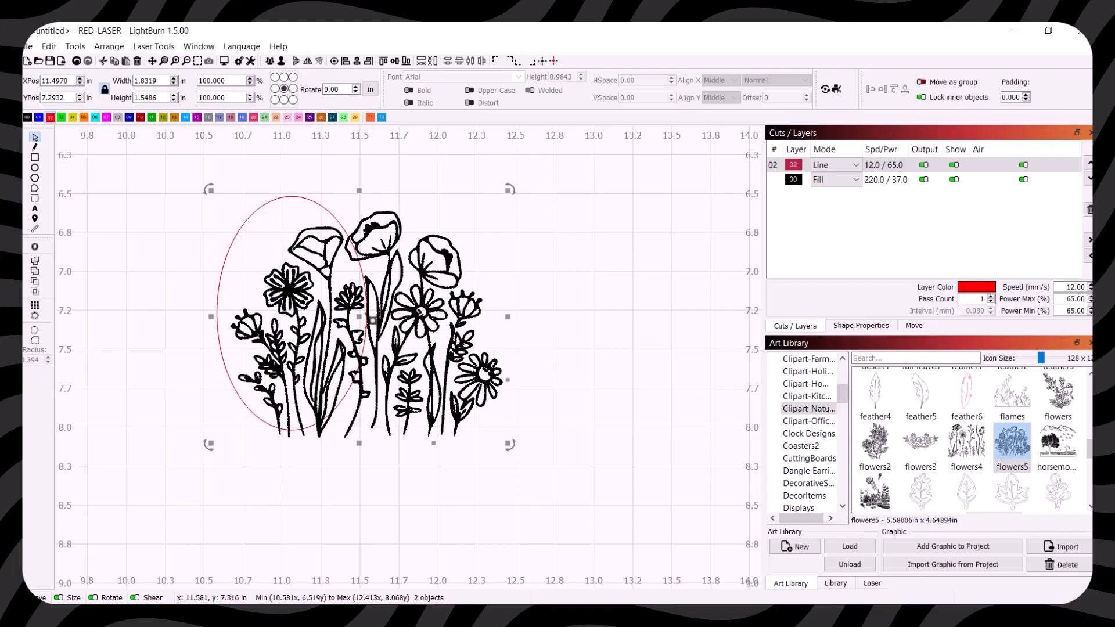
Step: Move the selected ellipse copy and flowers aside to check the original ellipse underneath, and undo the move
{"action": "left_click_drag", "start_coordinate": [360, 316], "coordinate": [548, 349]}
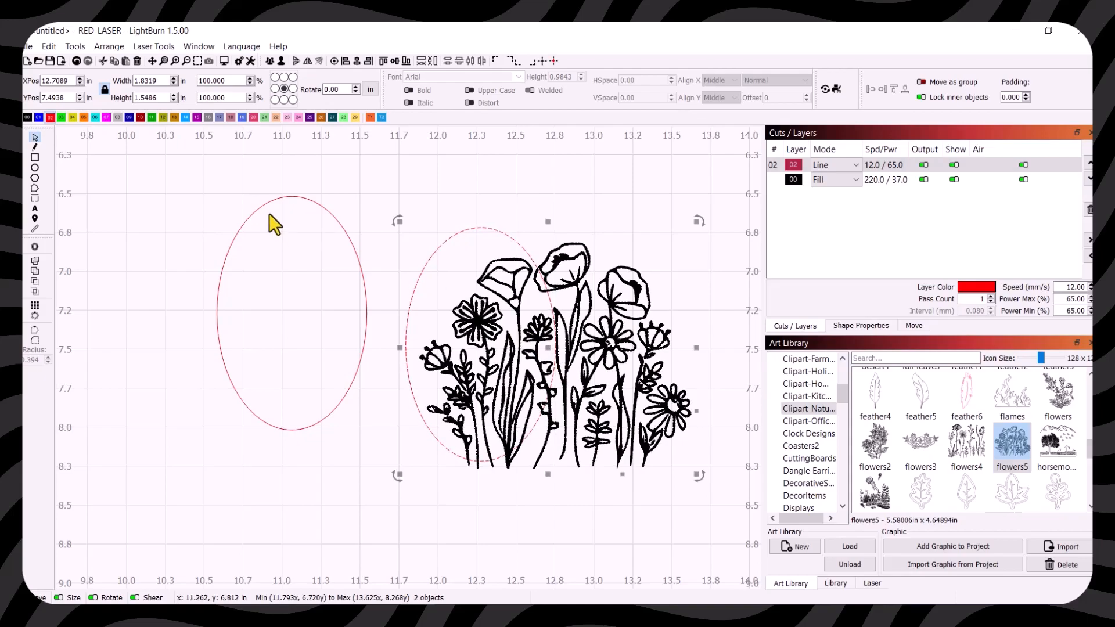
{"action": "left_click", "coordinate": [75, 61]}
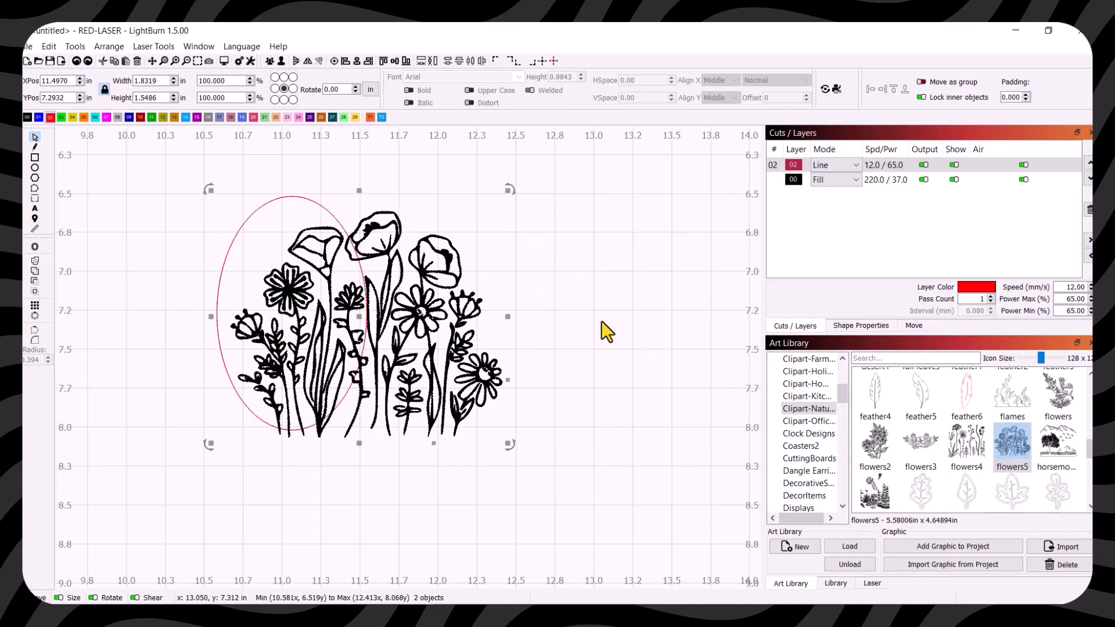
Step: Preview the union of the ellipse copy and flowers in the Boolean Assistant, and apply the Intersection A and B instead
{"action": "left_click", "coordinate": [74, 48]}
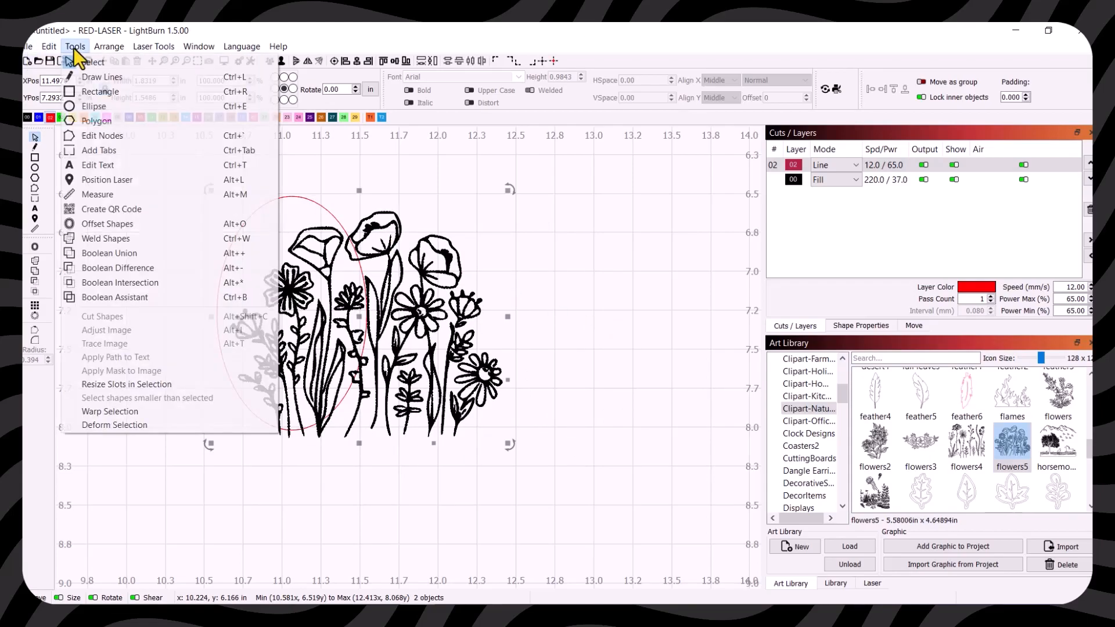
{"action": "left_click", "coordinate": [149, 298]}
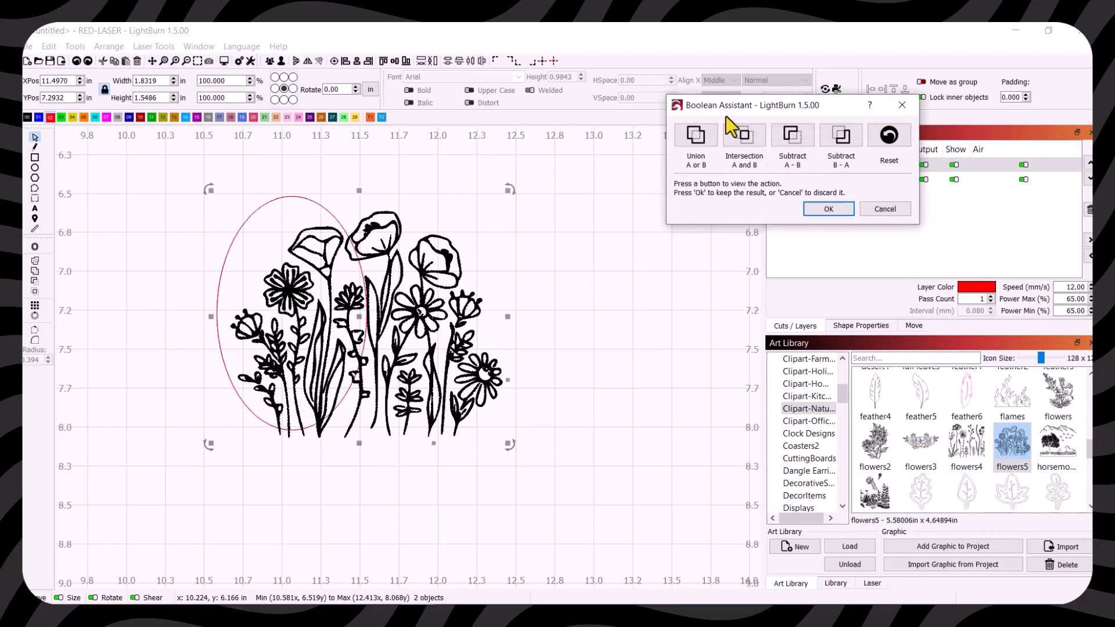
{"action": "left_click_drag", "start_coordinate": [751, 108], "coordinate": [626, 137]}
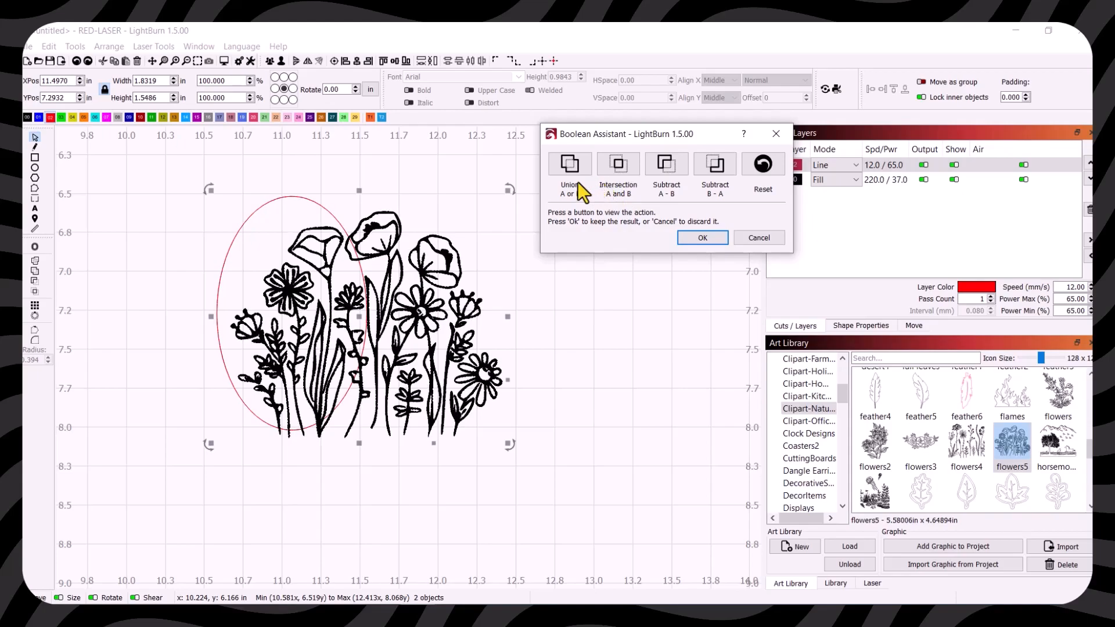
{"action": "left_click", "coordinate": [565, 171]}
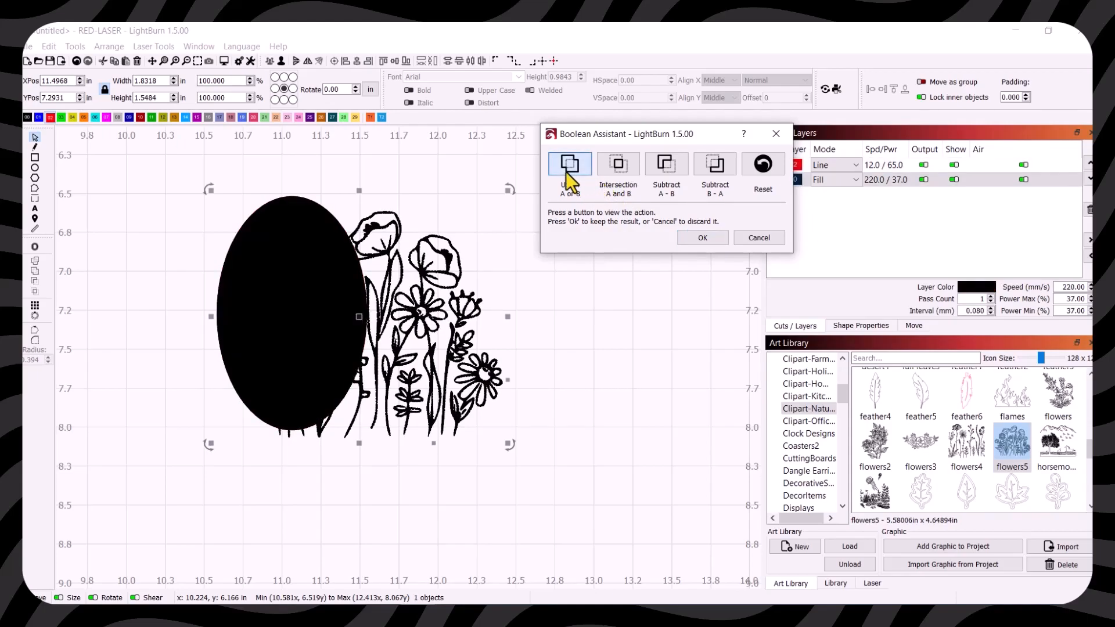
{"action": "left_click", "coordinate": [603, 168]}
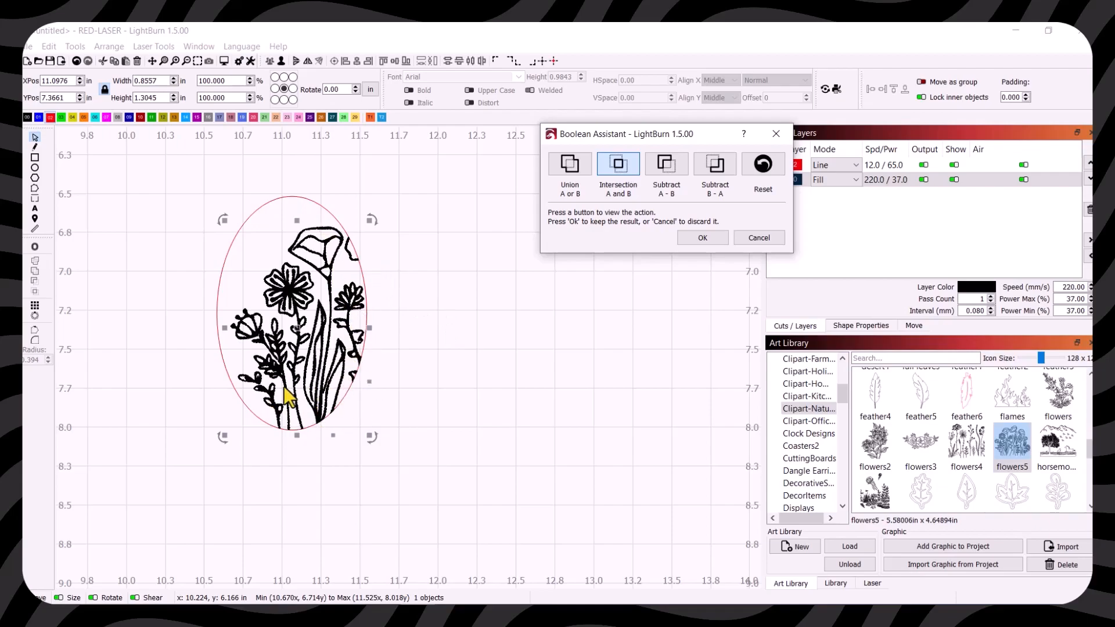
{"action": "left_click", "coordinate": [702, 237]}
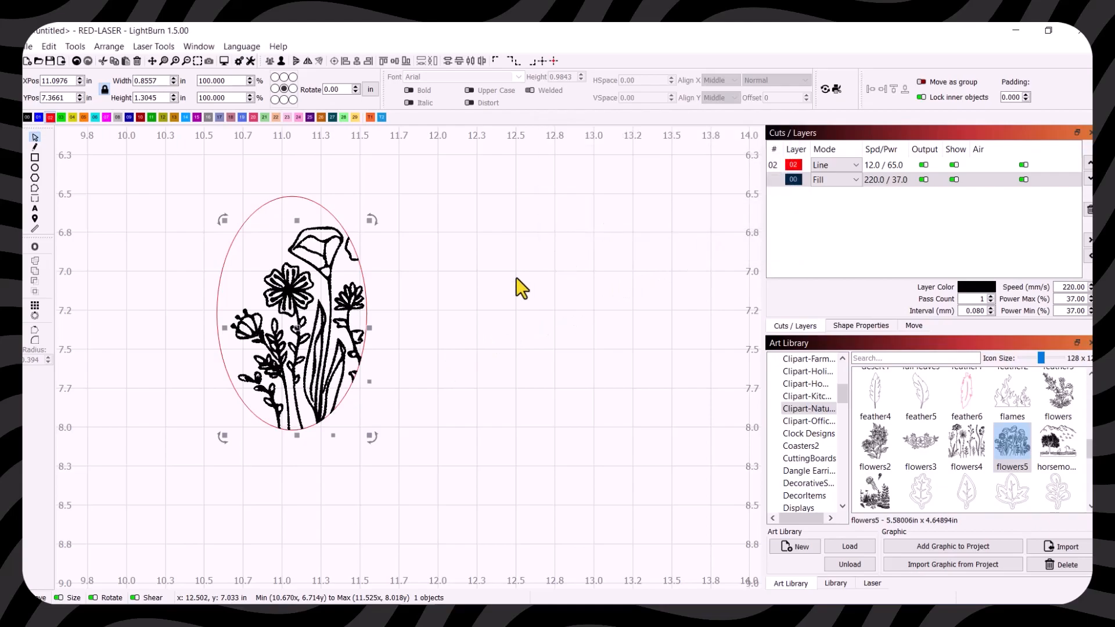
Step: Select the ellipse with its trimmed flowers and move both to about X 11.83 in, Y 7.40 in
{"action": "left_click", "coordinate": [481, 274]}
{"action": "left_click_drag", "start_coordinate": [156, 177], "coordinate": [490, 500]}
{"action": "left_click_drag", "start_coordinate": [293, 307], "coordinate": [414, 333]}
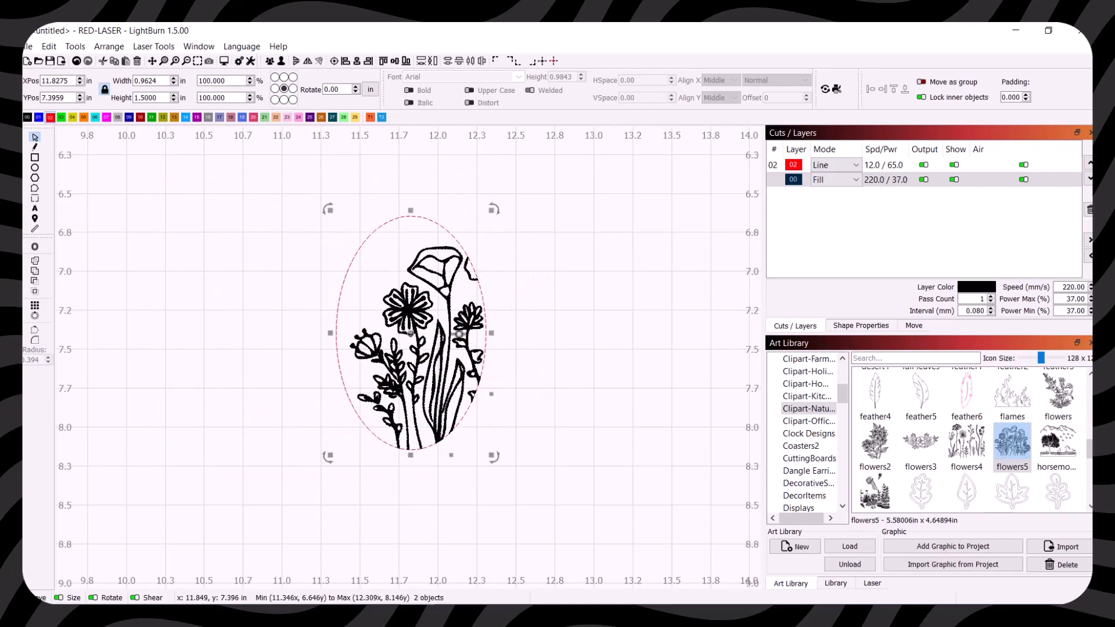
{"action": "left_click", "coordinate": [523, 336]}
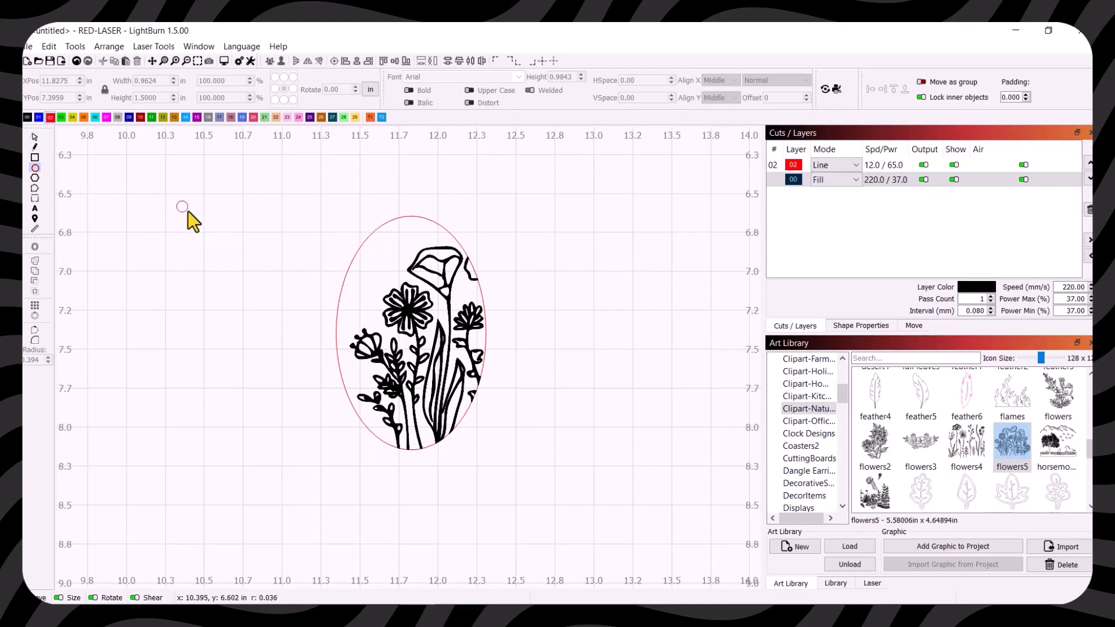
Step: Draw a small circle to the upper left of the ellipse and set its diameter to 0.06 in
{"action": "left_click_drag", "start_coordinate": [187, 210], "coordinate": [187, 211]}
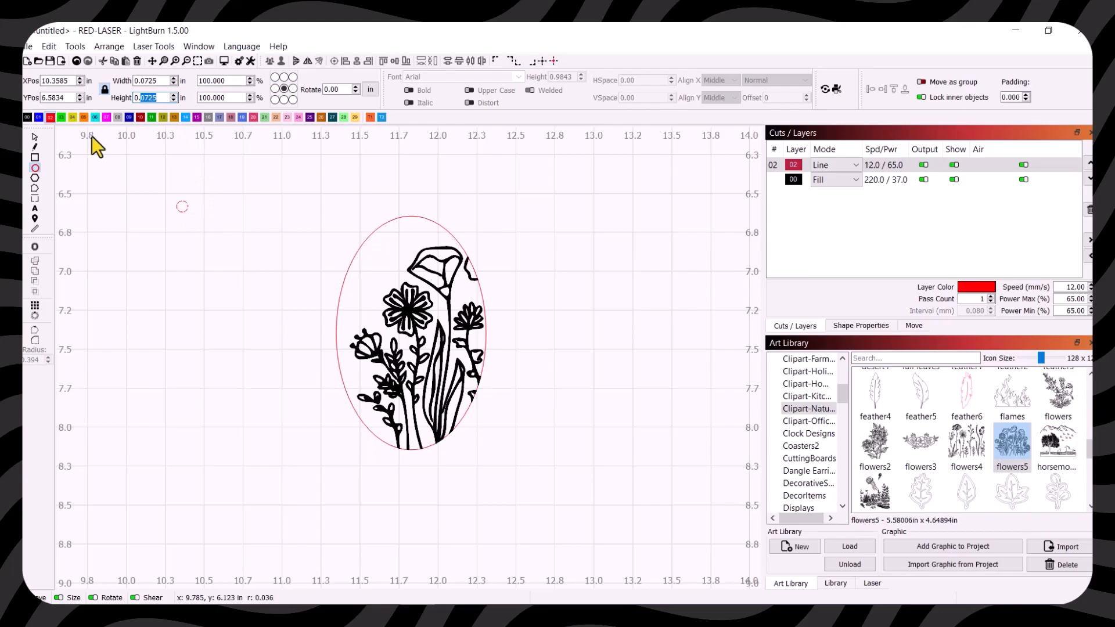
{"action": "type", "text": "06"}
{"action": "key", "text": "Return"}
{"action": "left_click", "coordinate": [33, 138]}
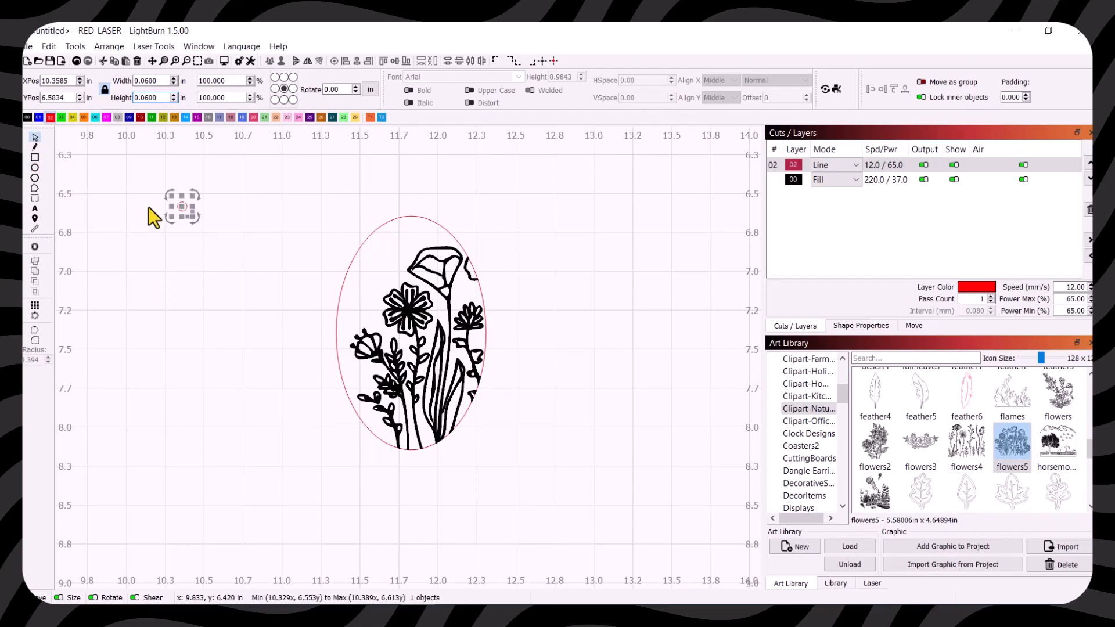
Step: Place the small circle just inside the ellipse's top edge at about X 11.83 in, Y 6.74 in, and group it with the ellipse outline
{"action": "left_click_drag", "start_coordinate": [180, 209], "coordinate": [389, 223]}
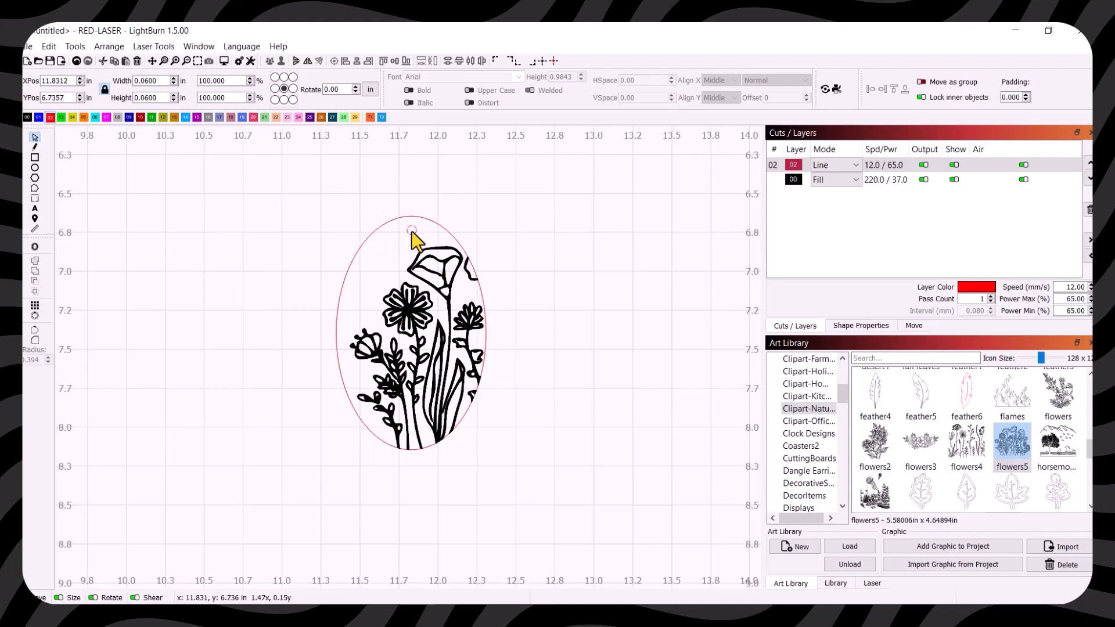
{"action": "left_click_drag", "start_coordinate": [411, 231], "coordinate": [411, 231]}
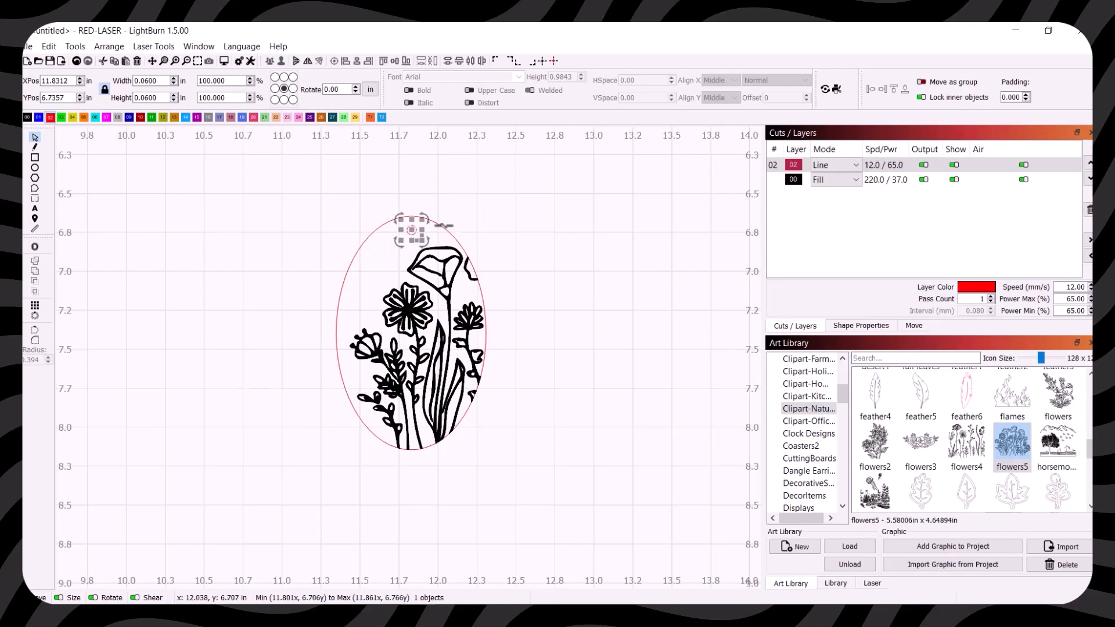
{"action": "left_click", "coordinate": [440, 225], "text": "shift"}
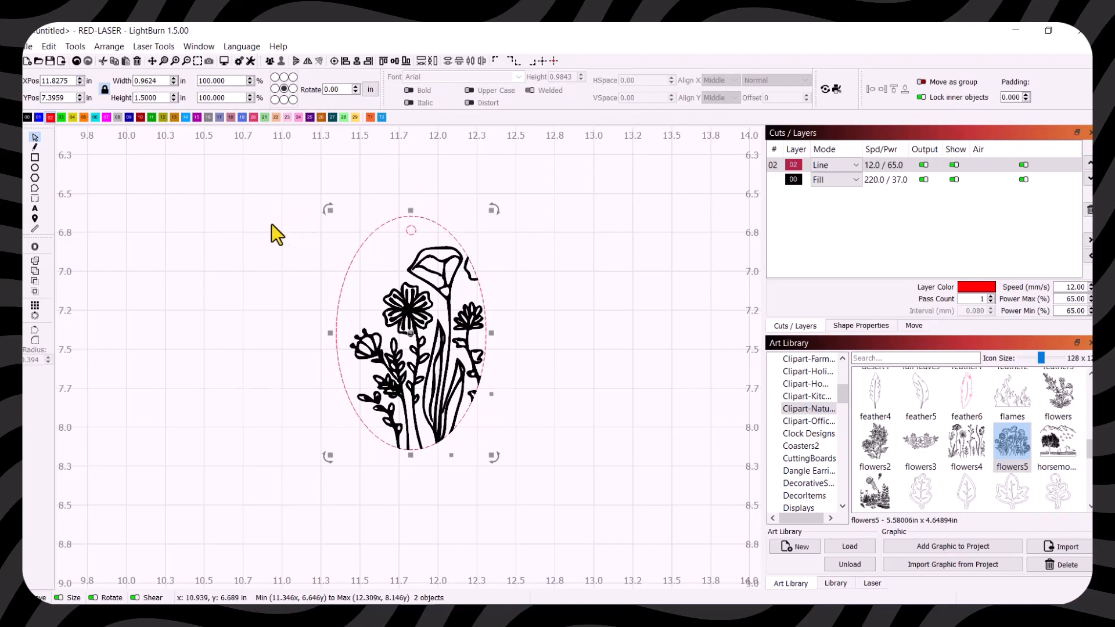
{"action": "left_click", "coordinate": [270, 61]}
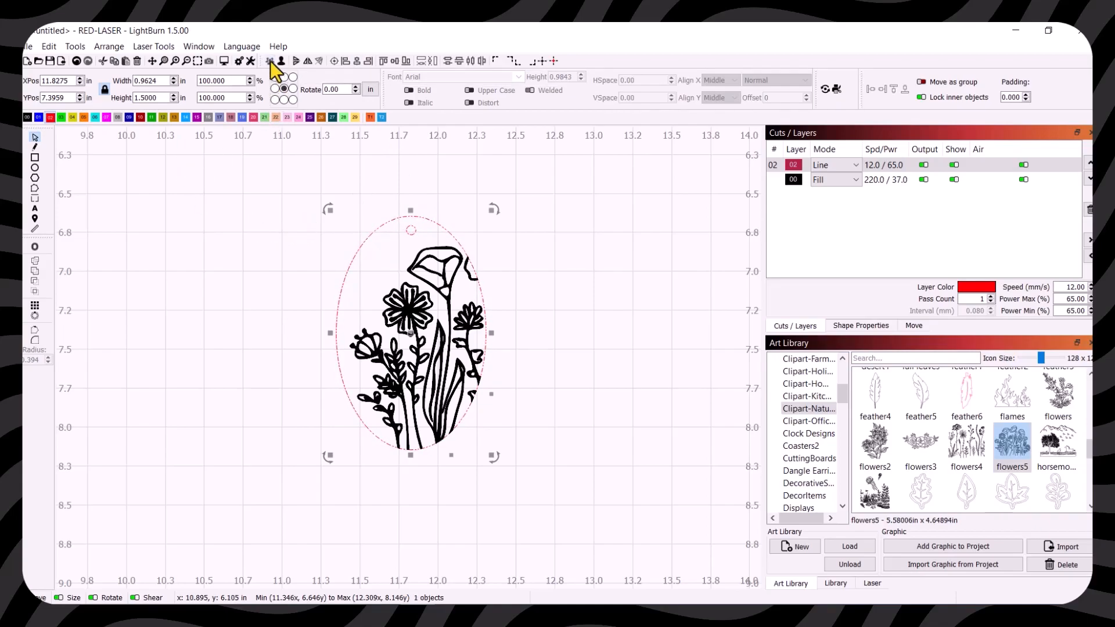
Step: Select the ellipse outline, its small hole and the trimmed flowers together, and group them into one object
{"action": "left_click", "coordinate": [569, 291]}
{"action": "left_click_drag", "start_coordinate": [265, 190], "coordinate": [386, 266]}
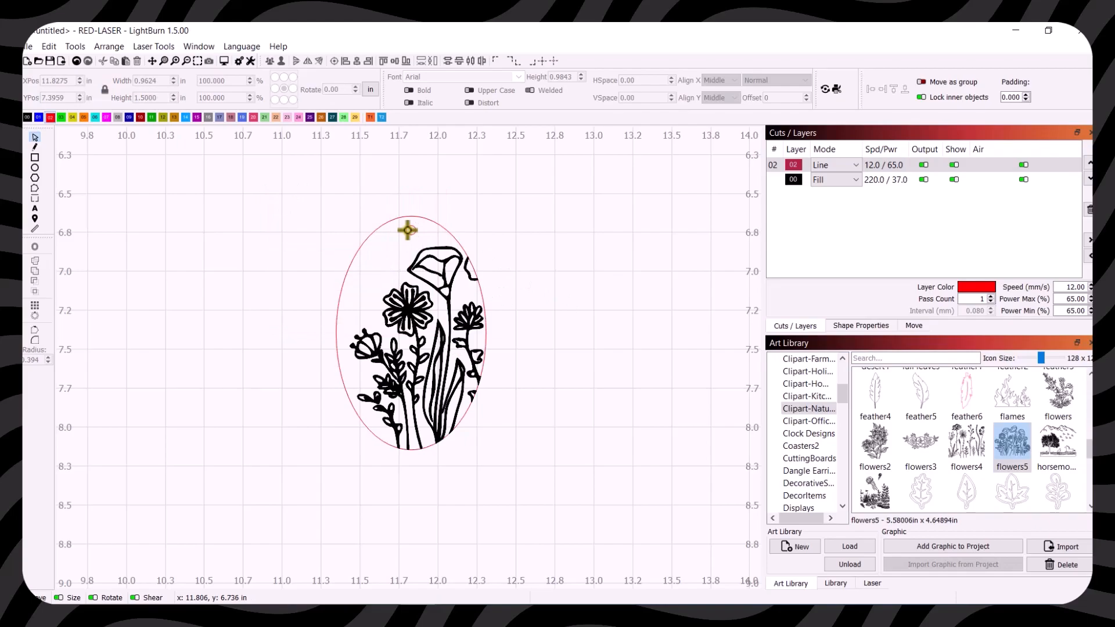
{"action": "left_click", "coordinate": [407, 229]}
{"action": "left_click", "coordinate": [301, 188]}
{"action": "left_click_drag", "start_coordinate": [295, 195], "coordinate": [544, 479]}
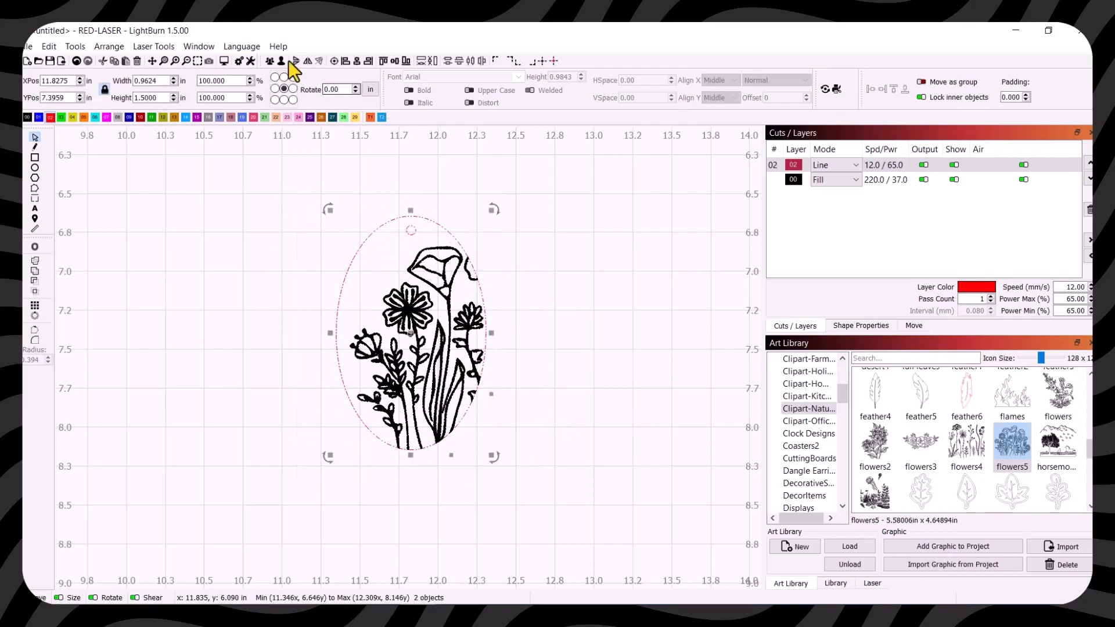
{"action": "left_click", "coordinate": [269, 60]}
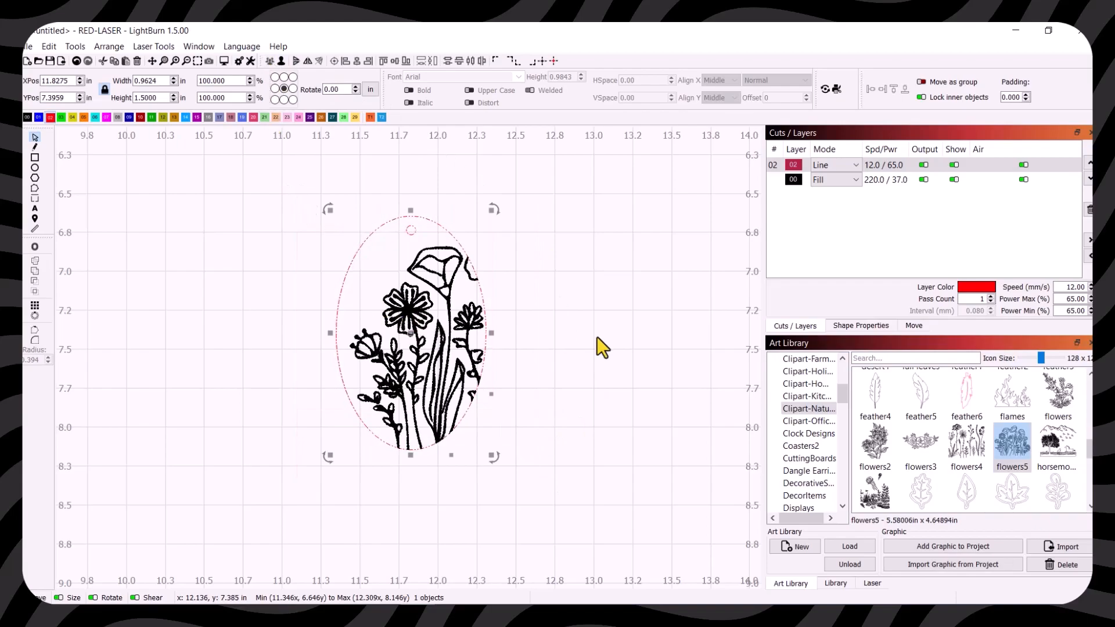
Step: Move the grouped piece to about X 10.99 in, Y 7.25 in, and add a horizontally mirrored duplicate at about X 12.03 in, Y 7.26 in
{"action": "left_click_drag", "start_coordinate": [455, 325], "coordinate": [331, 301]}
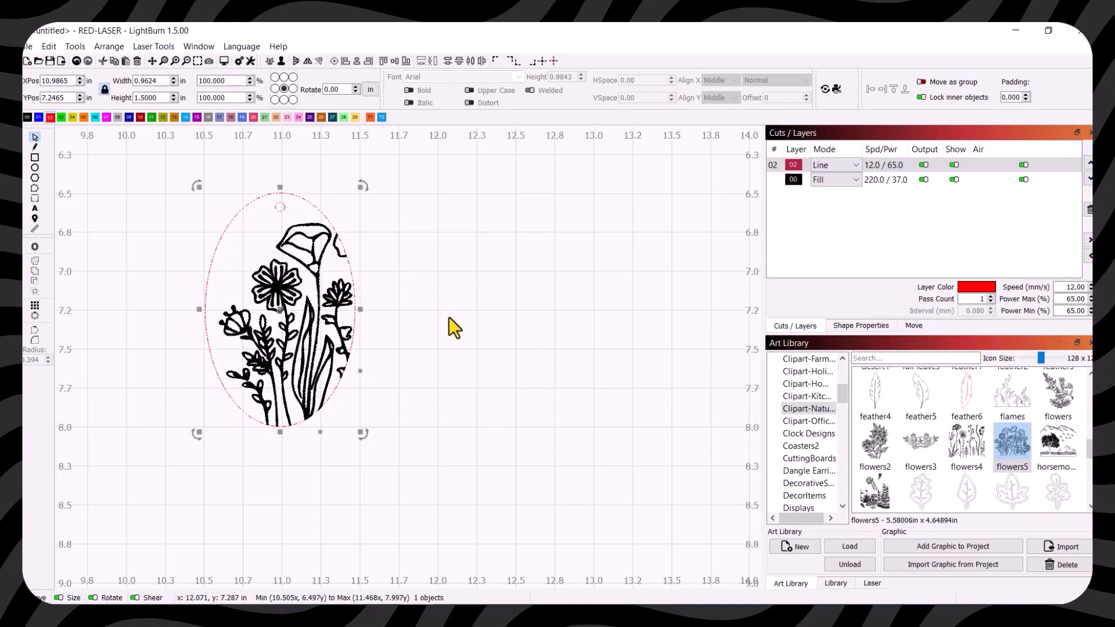
{"action": "left_click_drag", "start_coordinate": [281, 309], "coordinate": [435, 311]}
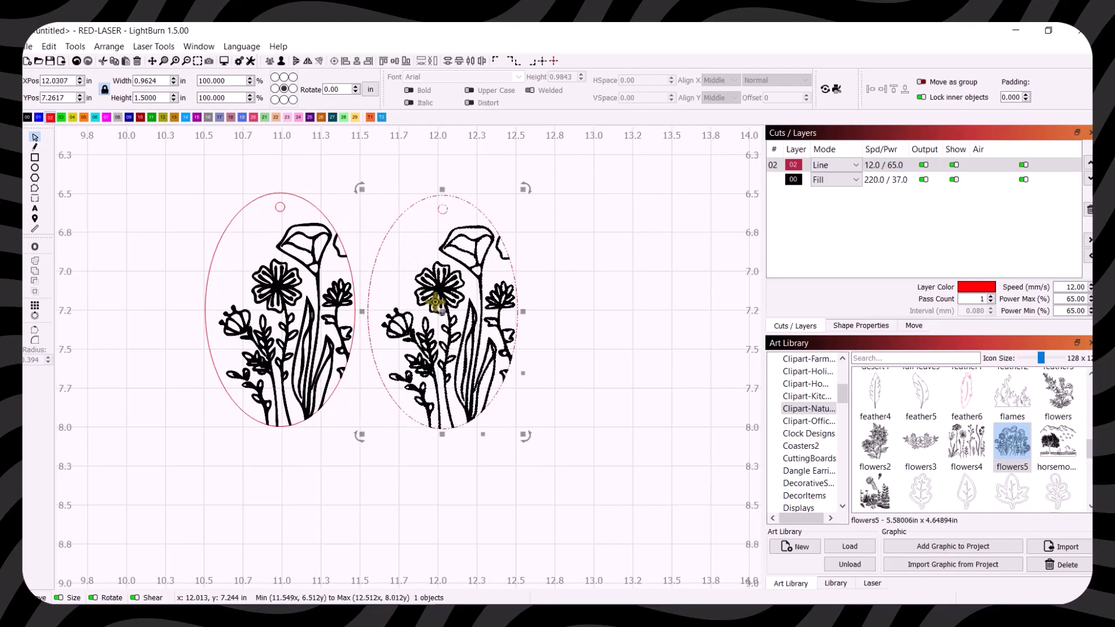
{"action": "left_click", "coordinate": [308, 62]}
{"action": "left_click", "coordinate": [576, 250]}
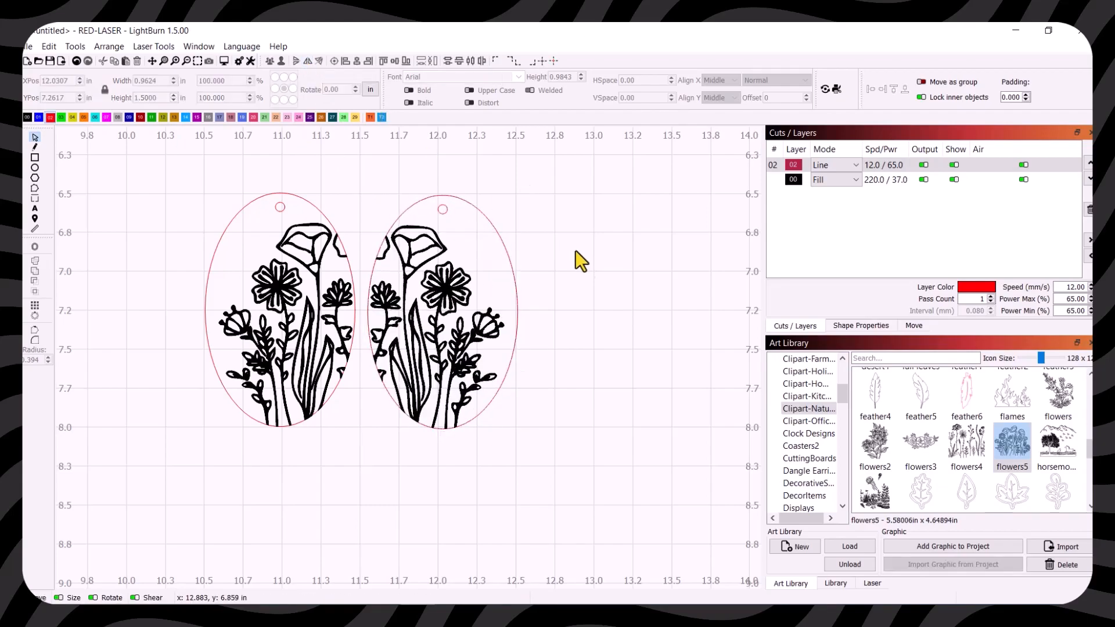
Step: Move the mirrored copy closer to the original, to about X 11.98 in, Y 7.25 in
{"action": "scroll", "coordinate": [593, 313], "scroll_direction": "up", "scroll_amount": 1}
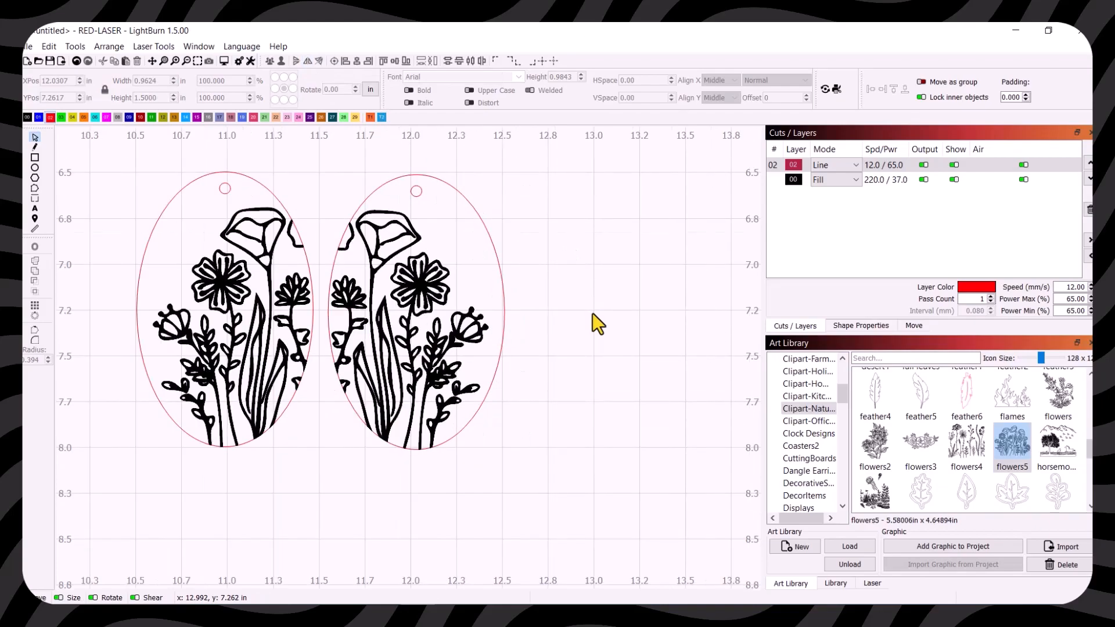
{"action": "left_click_drag", "start_coordinate": [589, 312], "coordinate": [678, 351]}
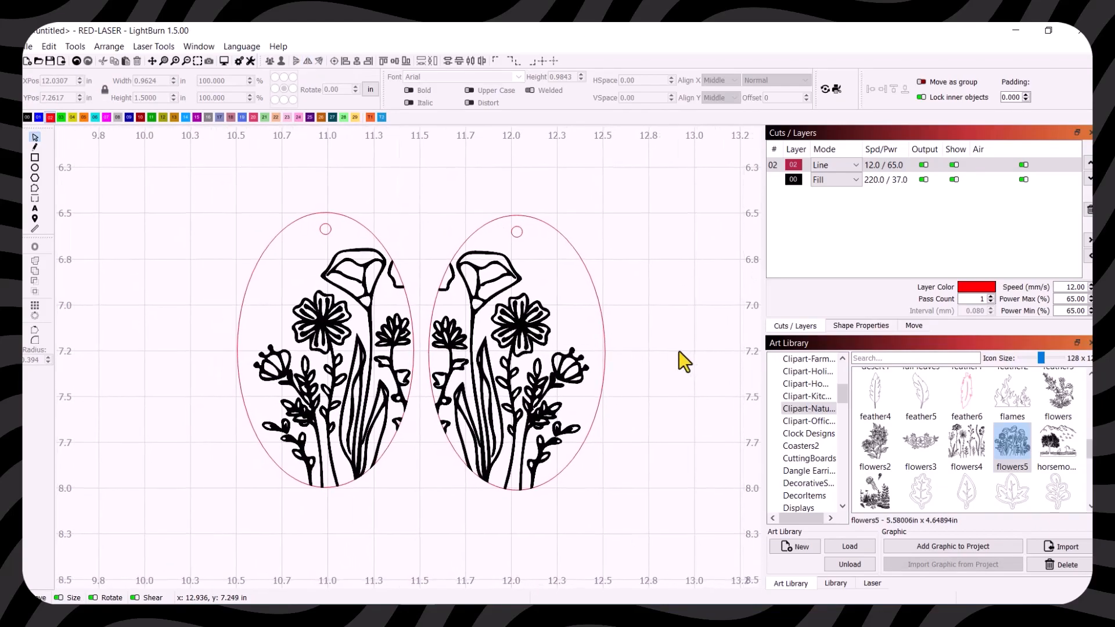
{"action": "left_click_drag", "start_coordinate": [525, 331], "coordinate": [516, 326]}
{"action": "left_click", "coordinate": [657, 359]}
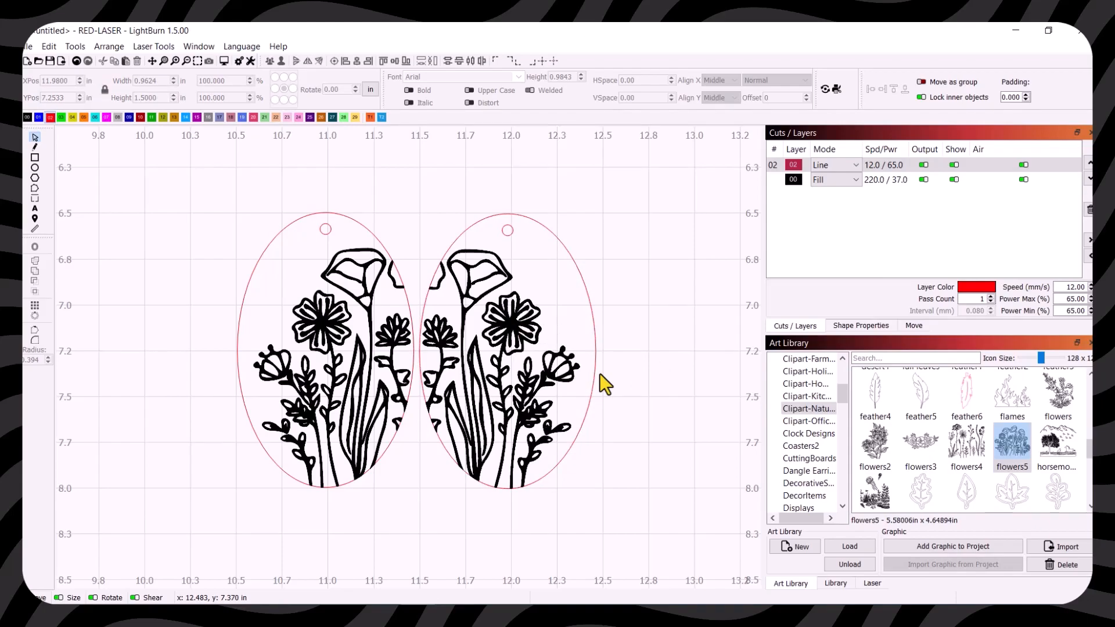
Step: Select both oval pieces and move them out of the way to about X 12.62 in, Y 4.78 in
{"action": "scroll", "coordinate": [592, 267], "scroll_direction": "down", "scroll_amount": 3}
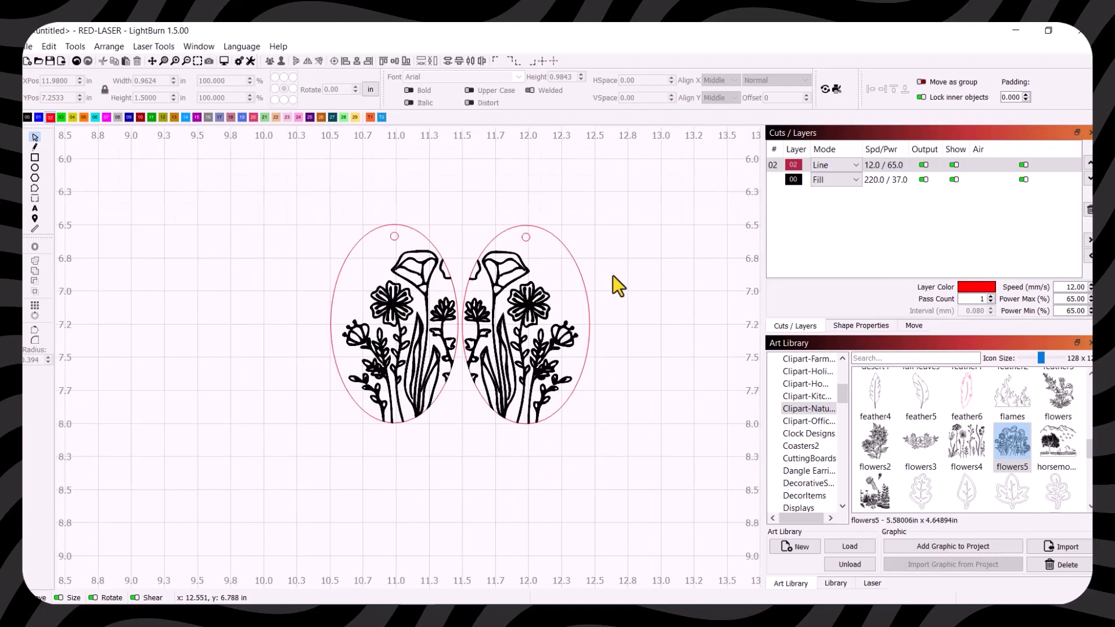
{"action": "scroll", "coordinate": [561, 414], "scroll_direction": "down", "scroll_amount": 1}
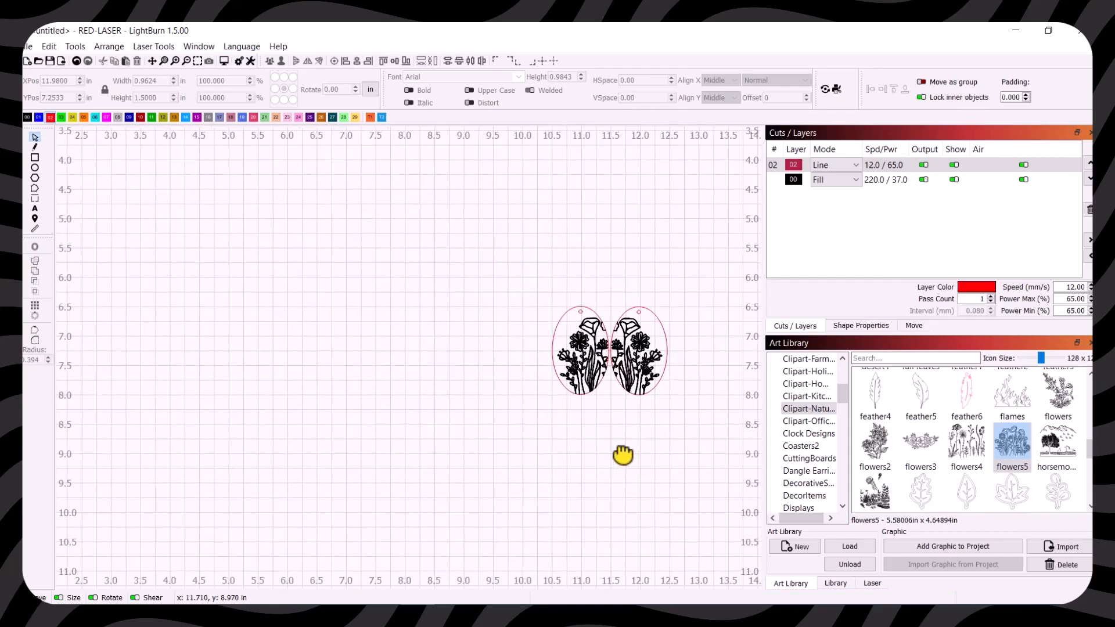
{"action": "key", "text": "ctrl+a"}
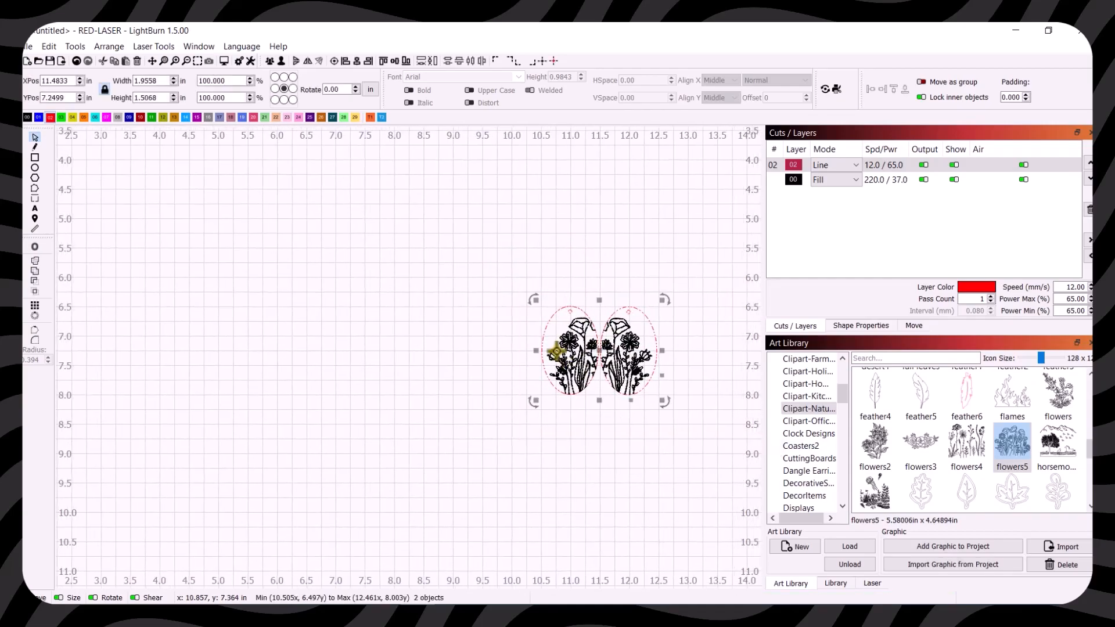
{"action": "left_click_drag", "start_coordinate": [603, 352], "coordinate": [668, 204]}
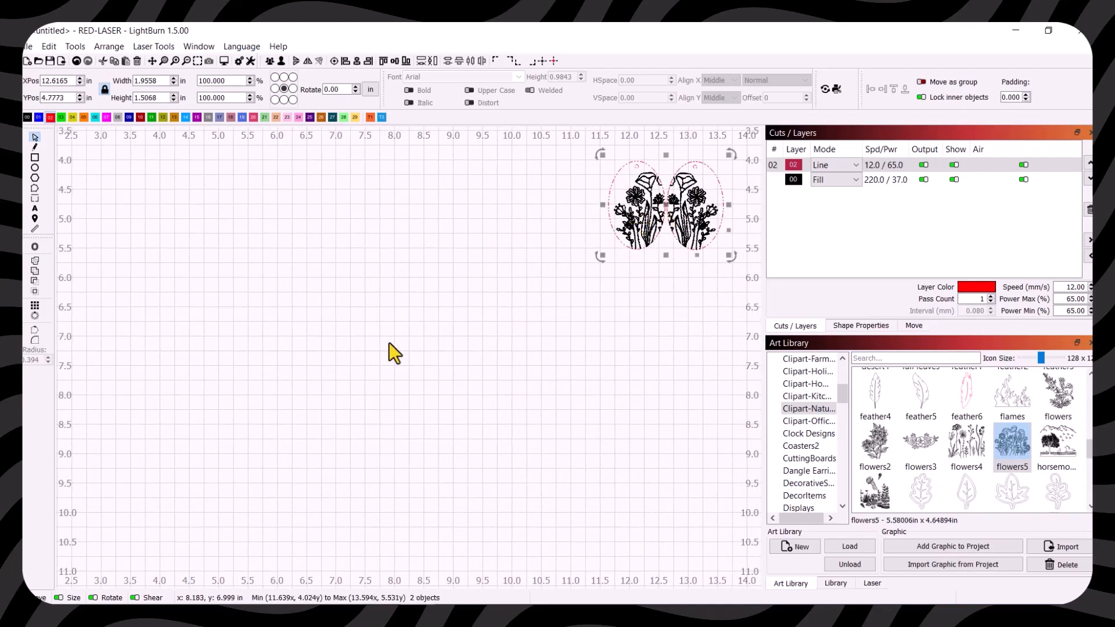
{"action": "scroll", "coordinate": [375, 390], "scroll_direction": "up", "scroll_amount": 1}
{"action": "scroll", "coordinate": [375, 390], "scroll_direction": "up", "scroll_amount": 1}
{"action": "scroll", "coordinate": [450, 423], "scroll_direction": "down", "scroll_amount": 1}
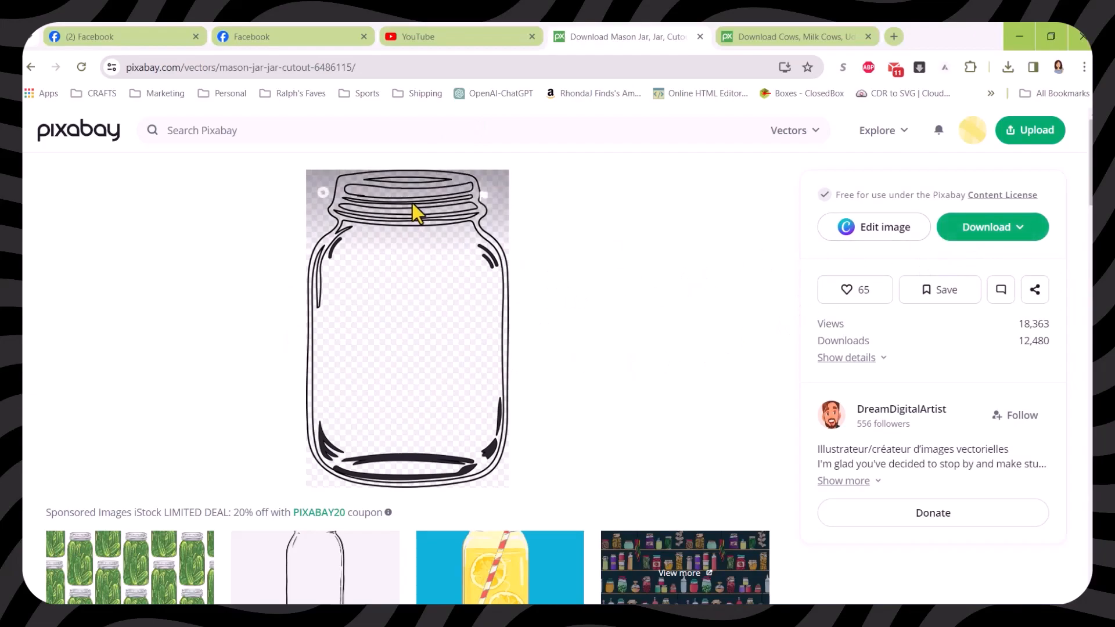
Step: On the Pixabay mason jar page, download the AI vector graphic and save it as mason-jar-6486115 in the Downloads folder
{"action": "left_click", "coordinate": [977, 231]}
{"action": "left_click", "coordinate": [850, 367]}
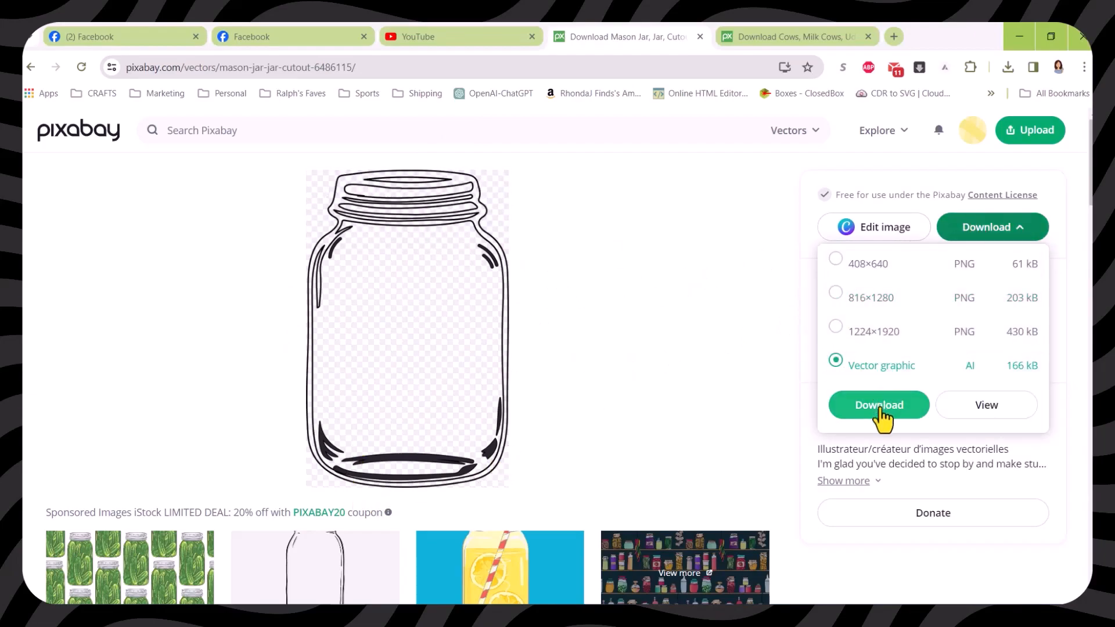
{"action": "left_click", "coordinate": [878, 406]}
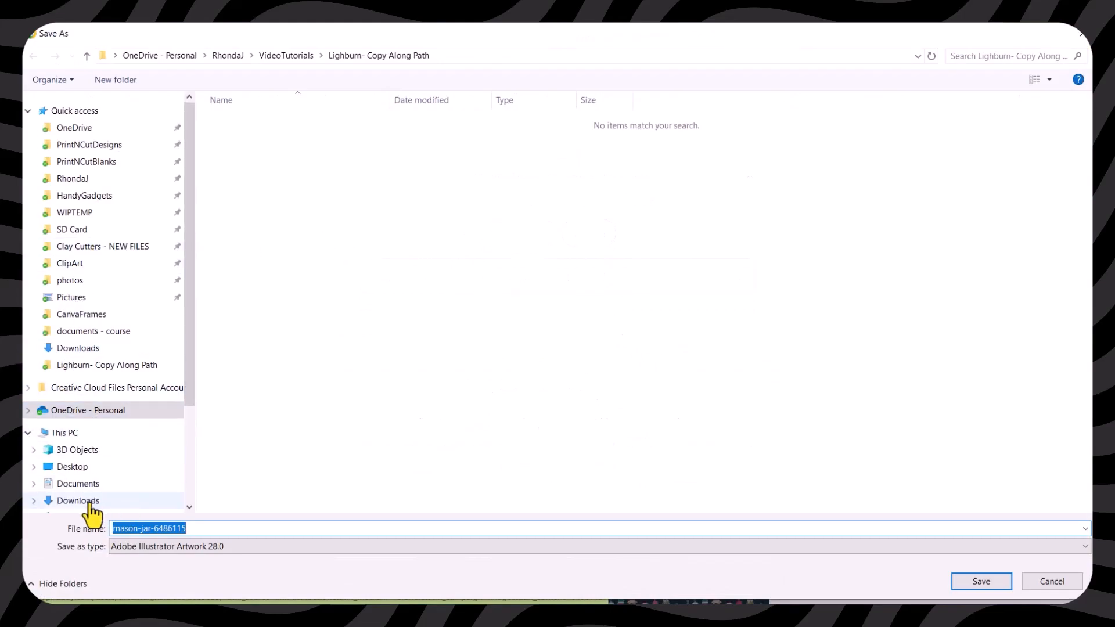
{"action": "left_click", "coordinate": [73, 349]}
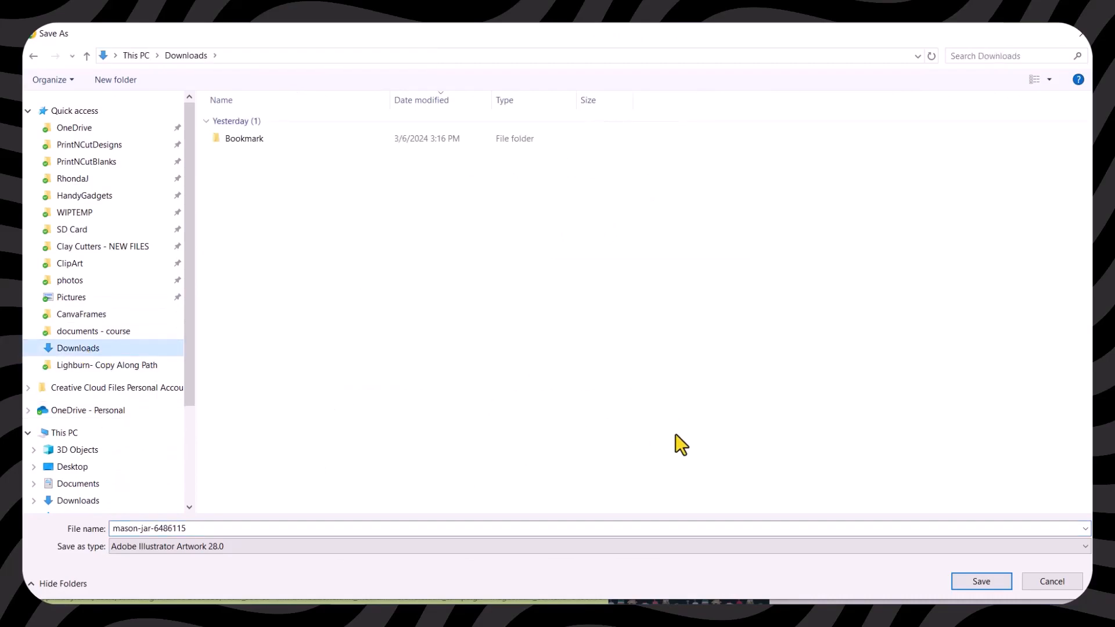
{"action": "left_click", "coordinate": [967, 583]}
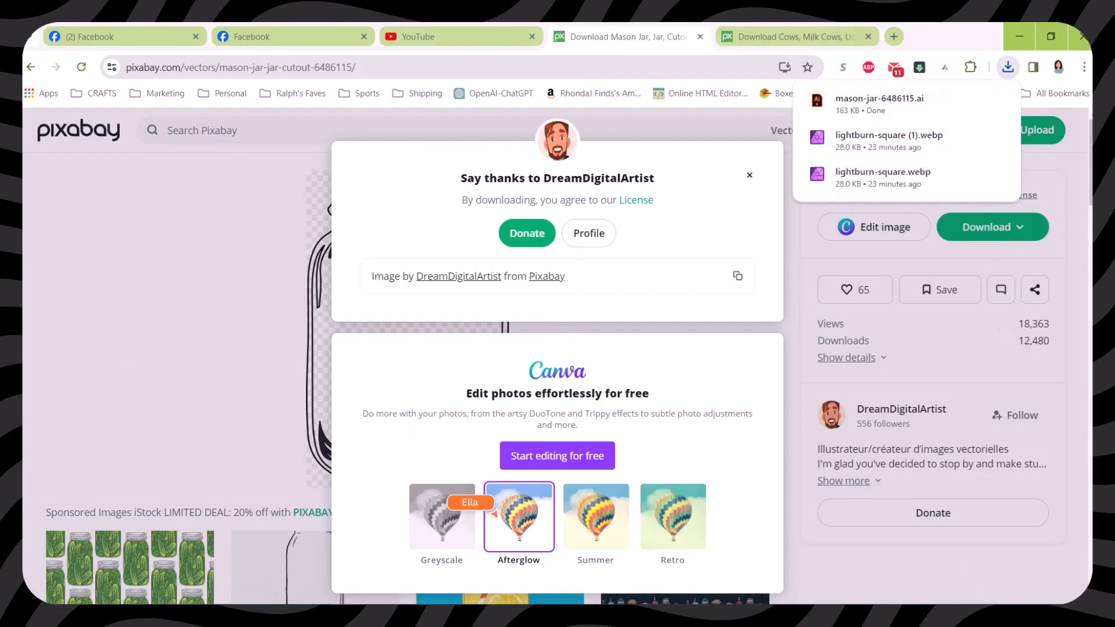
Step: Switch to LightBurn and import mason-jar-6486115 from the Downloads folder
{"action": "left_click", "coordinate": [413, 599]}
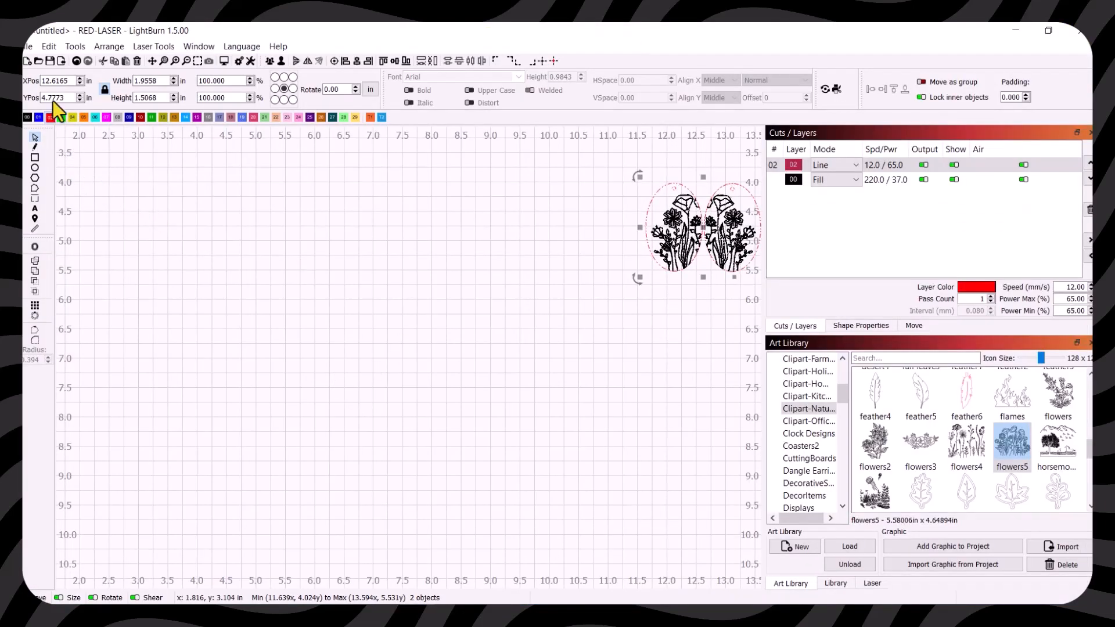
{"action": "left_click", "coordinate": [162, 283]}
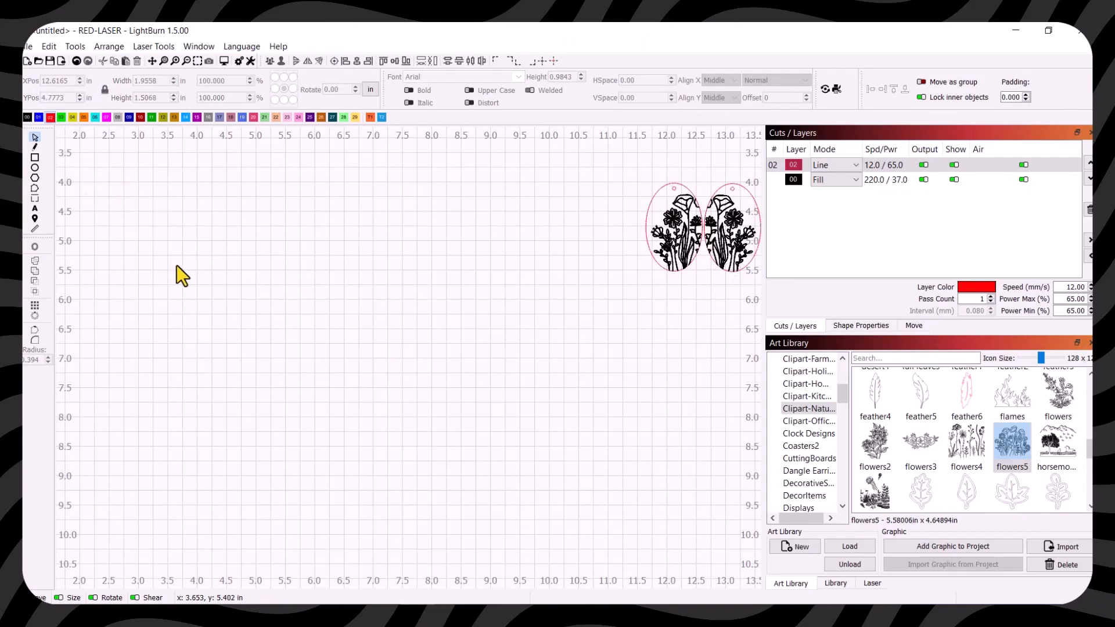
{"action": "left_click", "coordinate": [26, 47]}
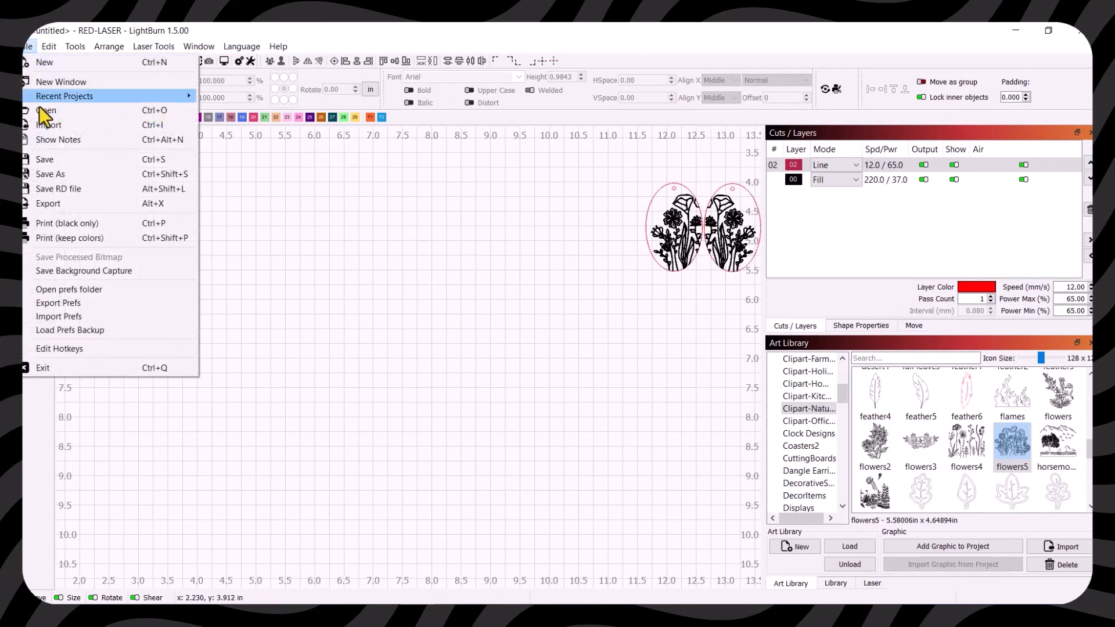
{"action": "left_click", "coordinate": [39, 127]}
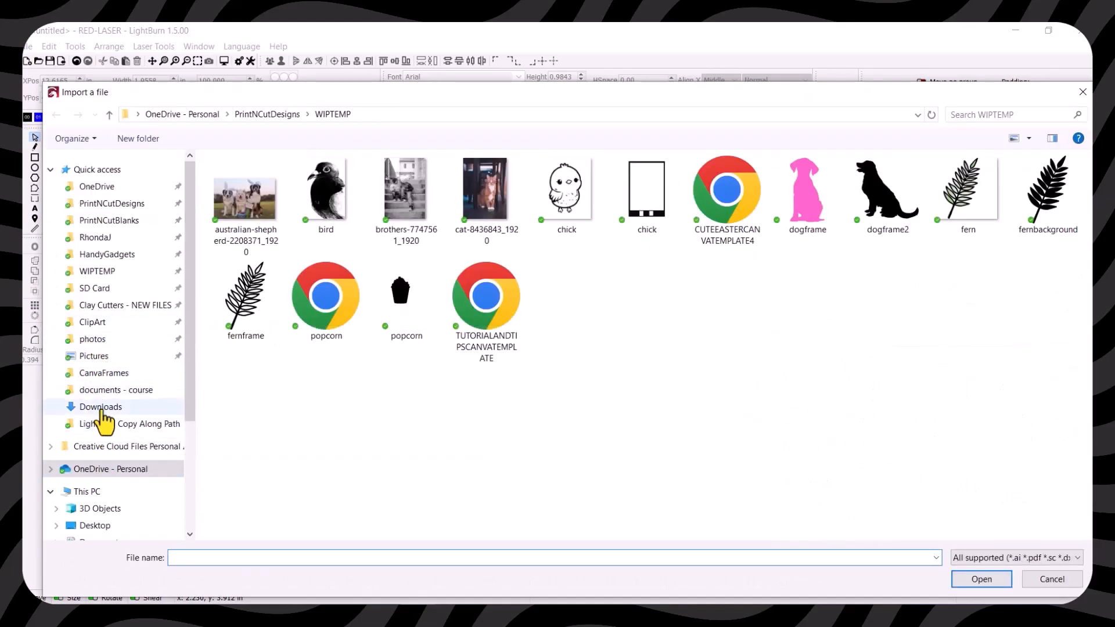
{"action": "left_click", "coordinate": [101, 406]}
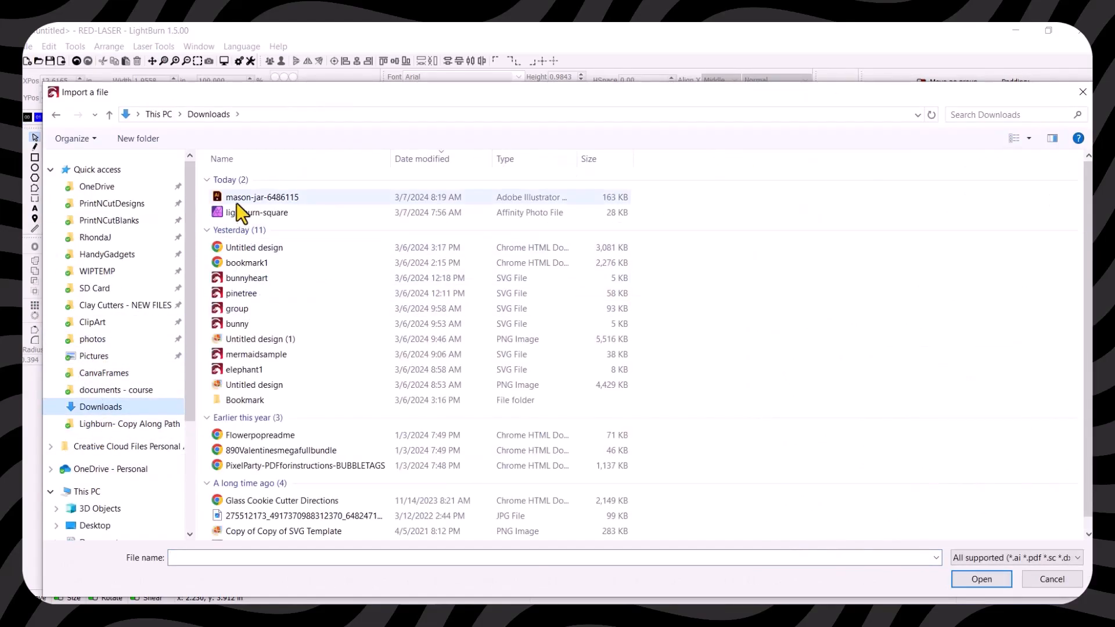
{"action": "double_click", "coordinate": [236, 201]}
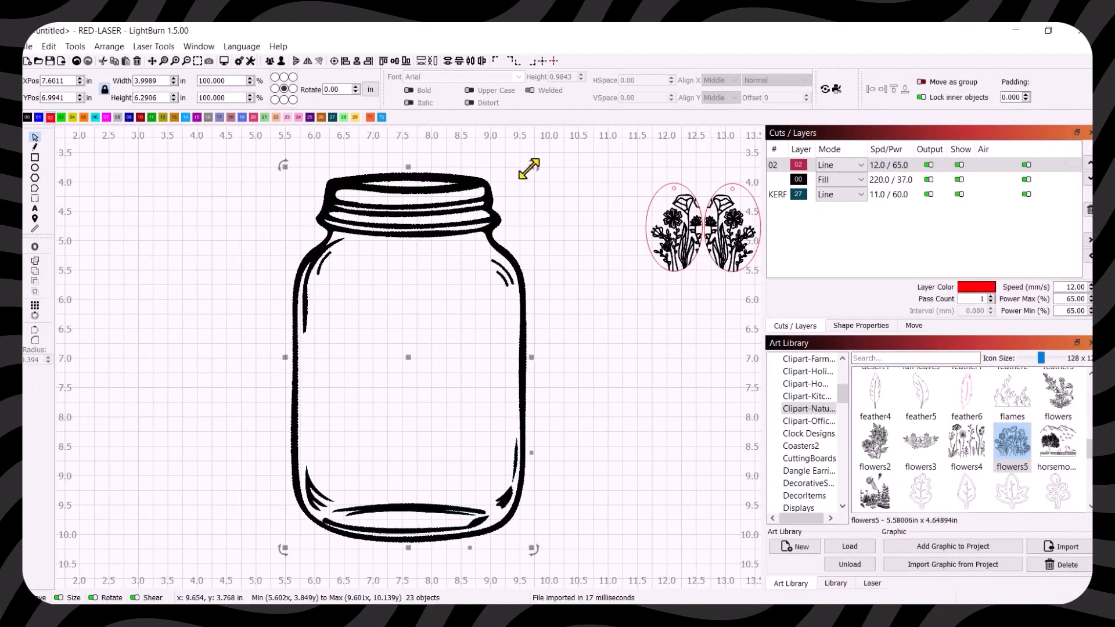
Step: Scale the imported mason jar down proportionally and set its height to 1.5 in
{"action": "left_click_drag", "start_coordinate": [529, 168], "coordinate": [482, 246]}
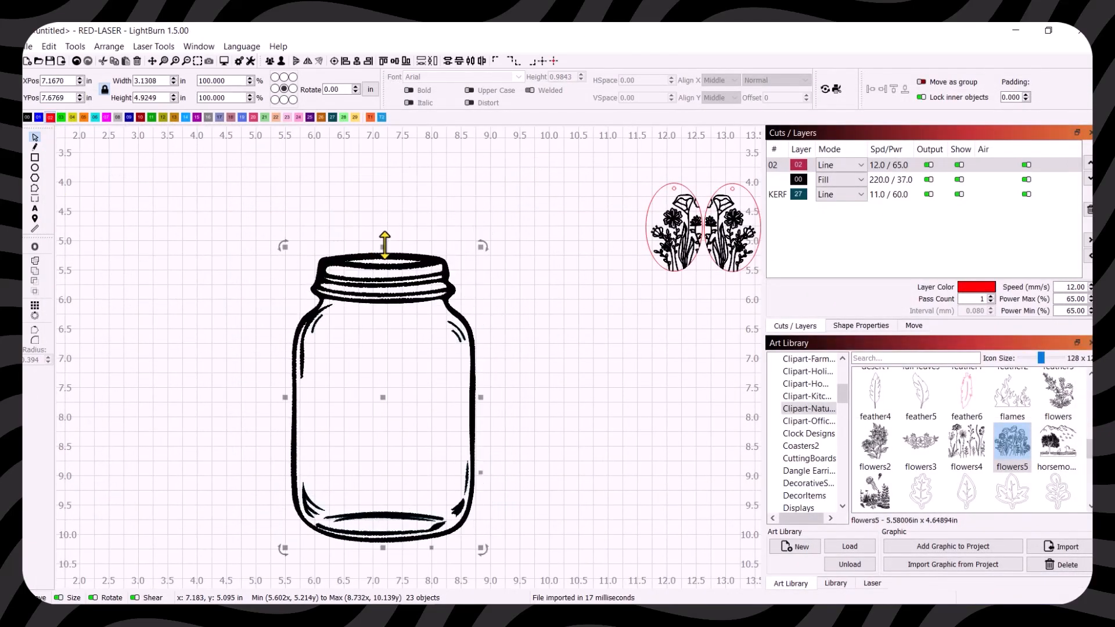
{"action": "left_click_drag", "start_coordinate": [378, 377], "coordinate": [377, 318]}
{"action": "left_click_drag", "start_coordinate": [469, 489], "coordinate": [397, 372]}
{"action": "double_click", "coordinate": [155, 98]}
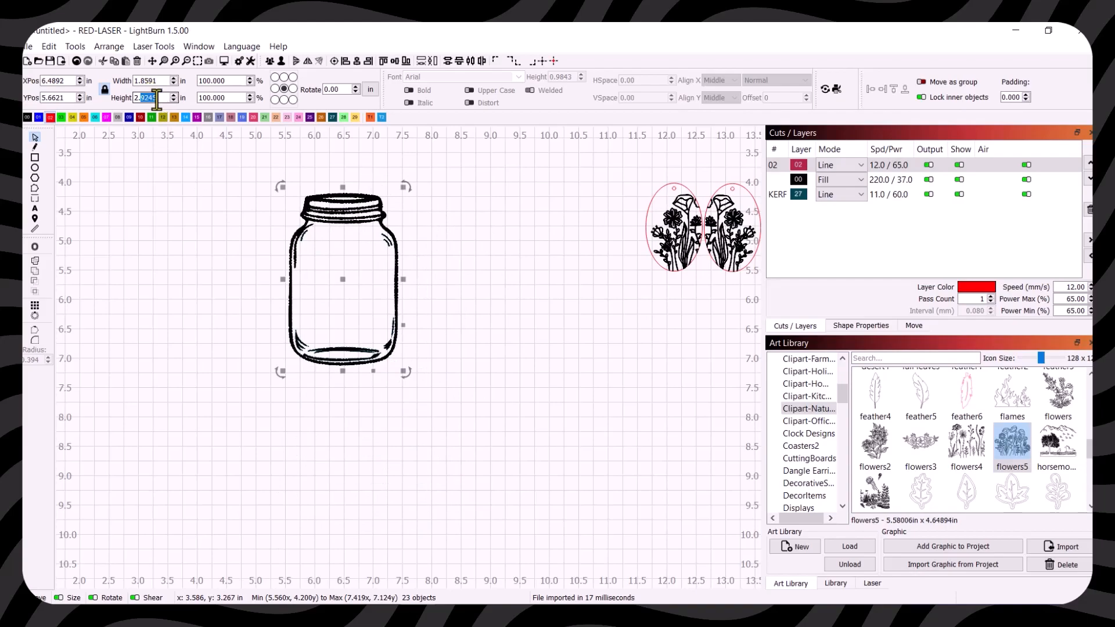
{"action": "type", "text": "1.5"}
{"action": "key", "text": "Return"}
{"action": "left_click_drag", "start_coordinate": [347, 277], "coordinate": [544, 357]}
Step: Group all the mason jar's shapes into one object and move it to about X 6.85 in, Y 6.41 in
{"action": "scroll", "coordinate": [418, 322], "scroll_direction": "up", "scroll_amount": 2}
{"action": "scroll", "coordinate": [416, 328], "scroll_direction": "up", "scroll_amount": 4}
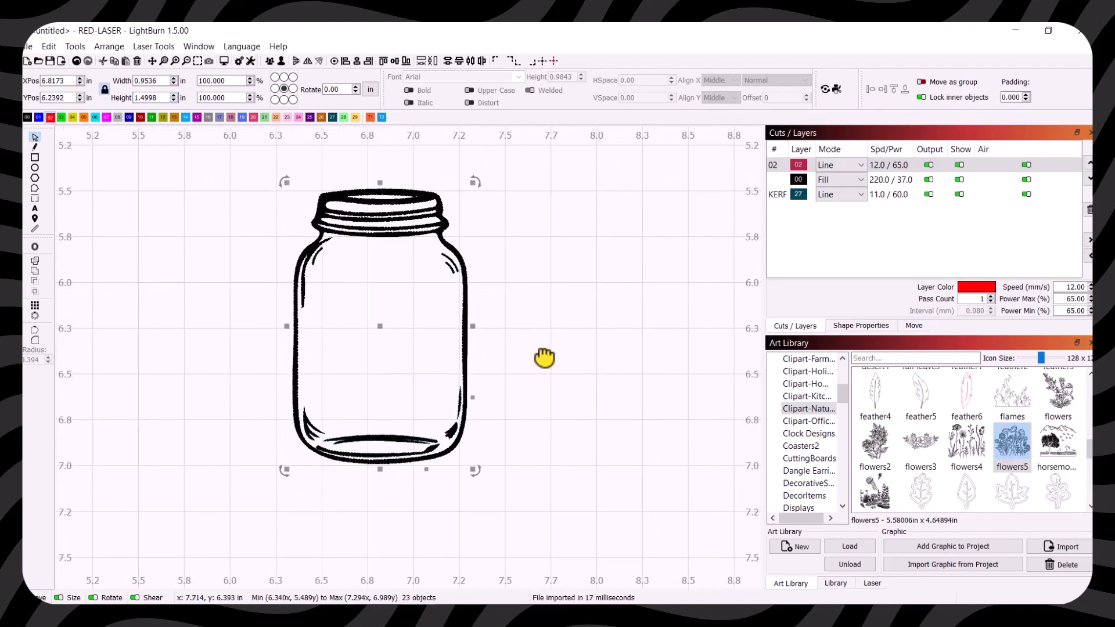
{"action": "left_click", "coordinate": [269, 61]}
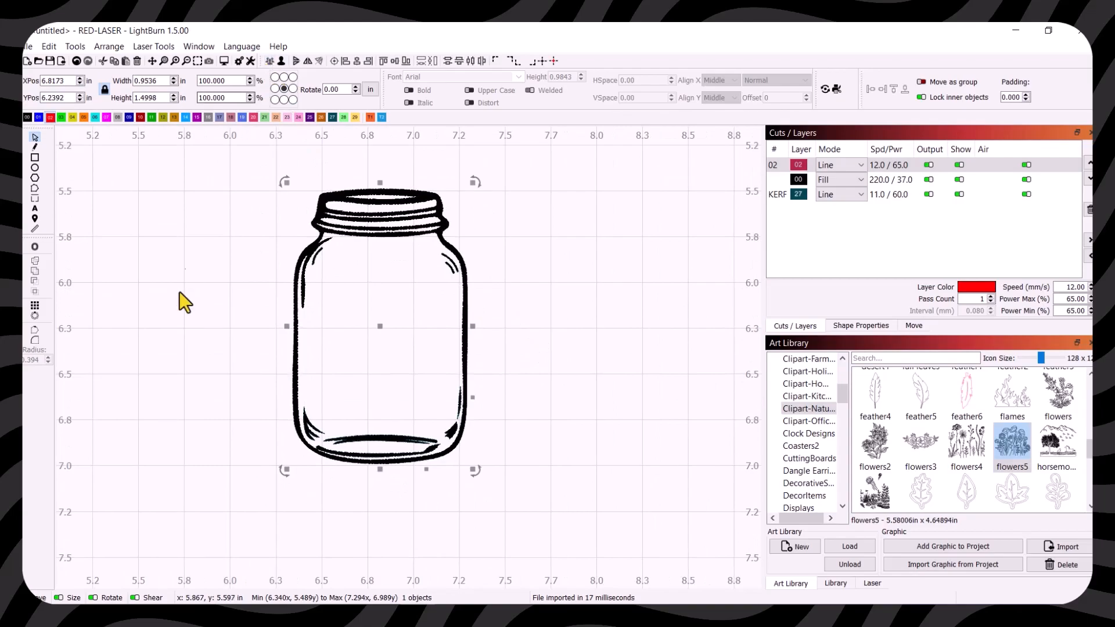
{"action": "left_click", "coordinate": [248, 391]}
{"action": "mouse_move", "coordinate": [392, 232]}
{"action": "left_mouse_down"}
{"action": "mouse_move", "coordinate": [378, 249]}
{"action": "mouse_move", "coordinate": [372, 239]}
{"action": "left_mouse_up"}
{"action": "left_click", "coordinate": [505, 380]}
{"action": "left_click", "coordinate": [376, 441]}
{"action": "left_click_drag", "start_coordinate": [377, 455], "coordinate": [403, 480]}
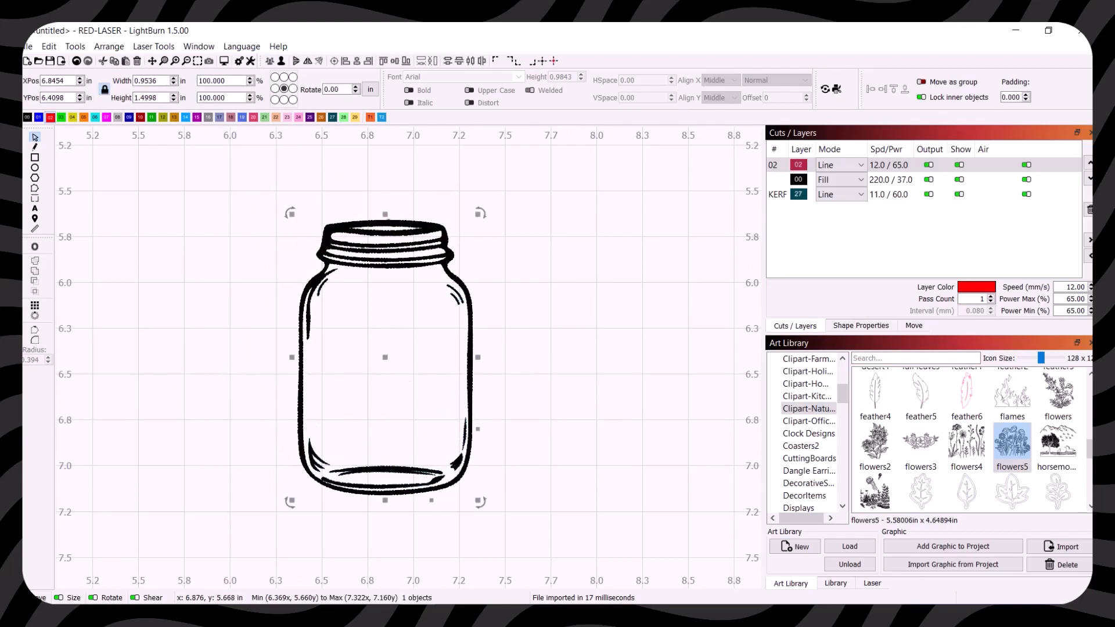
Step: Offset the mason jar outward by 0.05 in with round corners, keeping outer shapes only and the original artwork
{"action": "left_click", "coordinate": [35, 248]}
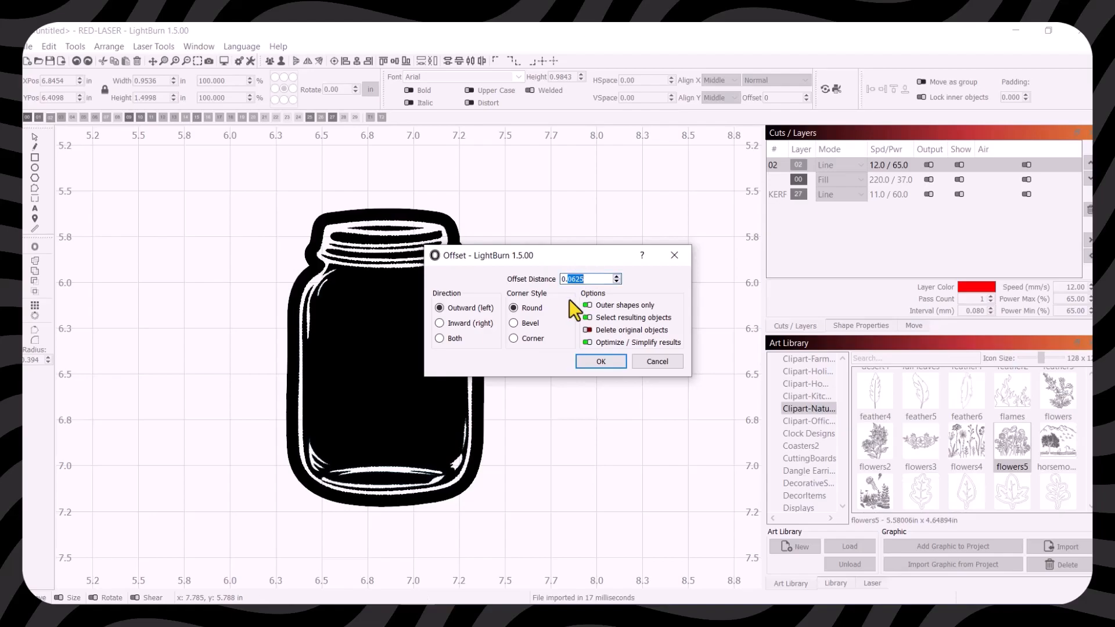
{"action": "type", "text": "0"}
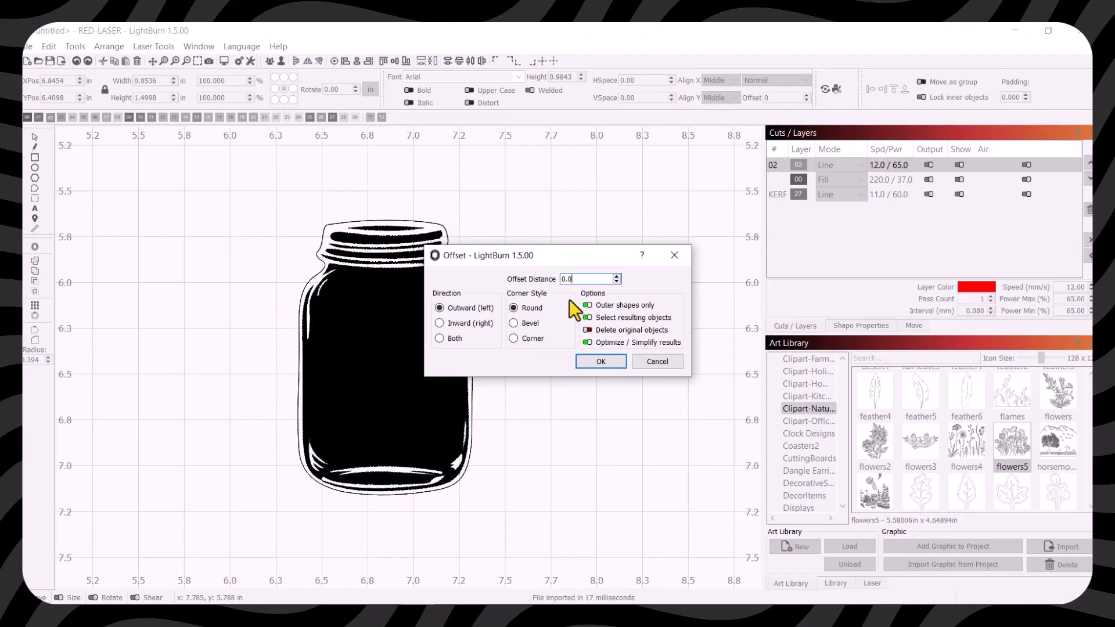
{"action": "type", "text": "5"}
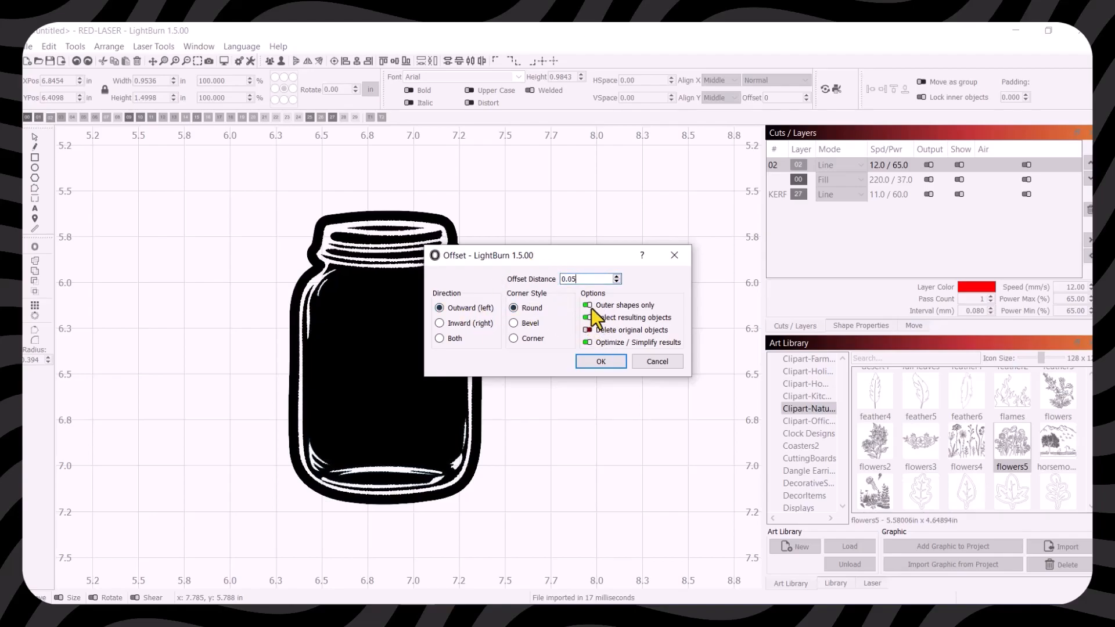
{"action": "left_click", "coordinate": [597, 365]}
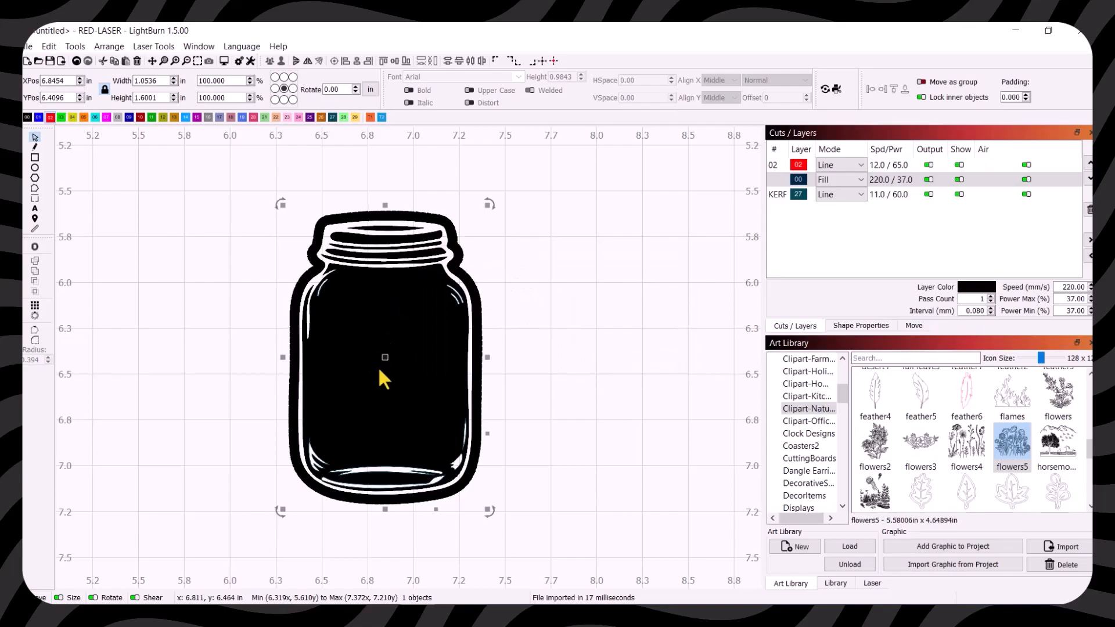
Step: Move the offset shape beside the jar to about X 8.08 in, Y 6.50 in, and assign it to the red 02 Line layer
{"action": "left_click_drag", "start_coordinate": [378, 355], "coordinate": [611, 371]}
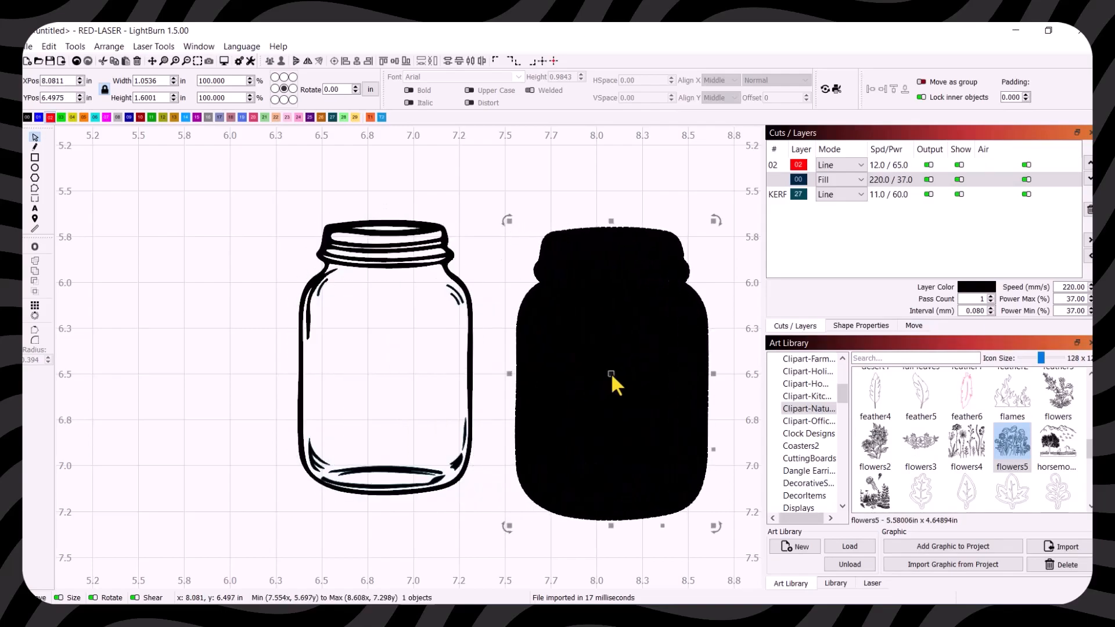
{"action": "left_click", "coordinate": [51, 117]}
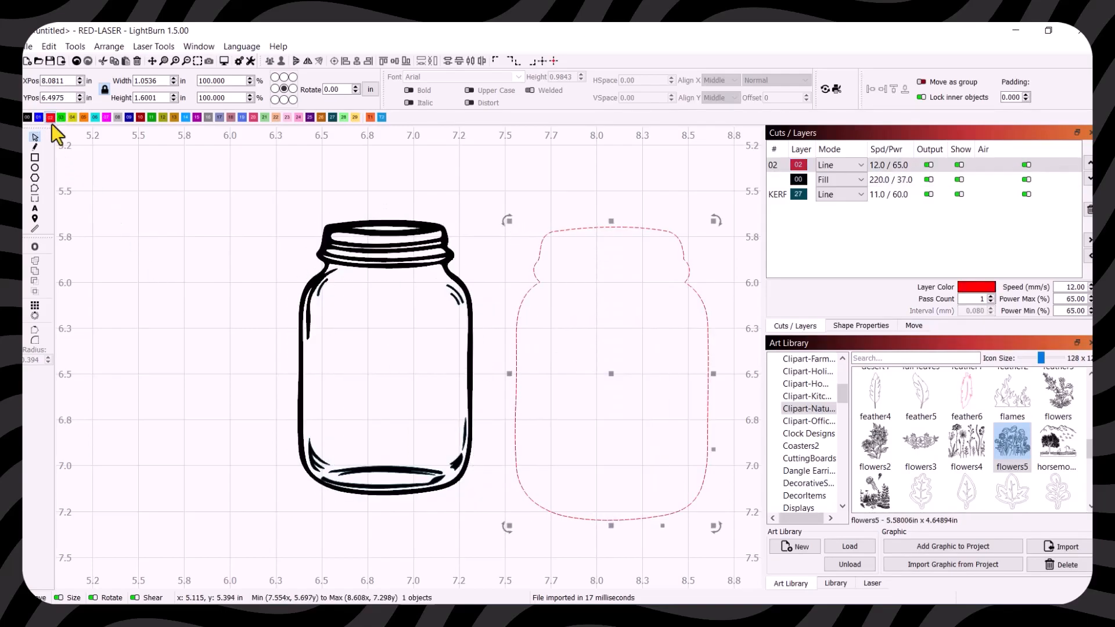
Step: Move the red outline around the jar at about X 6.85, Y 6.41 in, and shift both together to about X 6.98 in
{"action": "left_click_drag", "start_coordinate": [608, 374], "coordinate": [382, 360]}
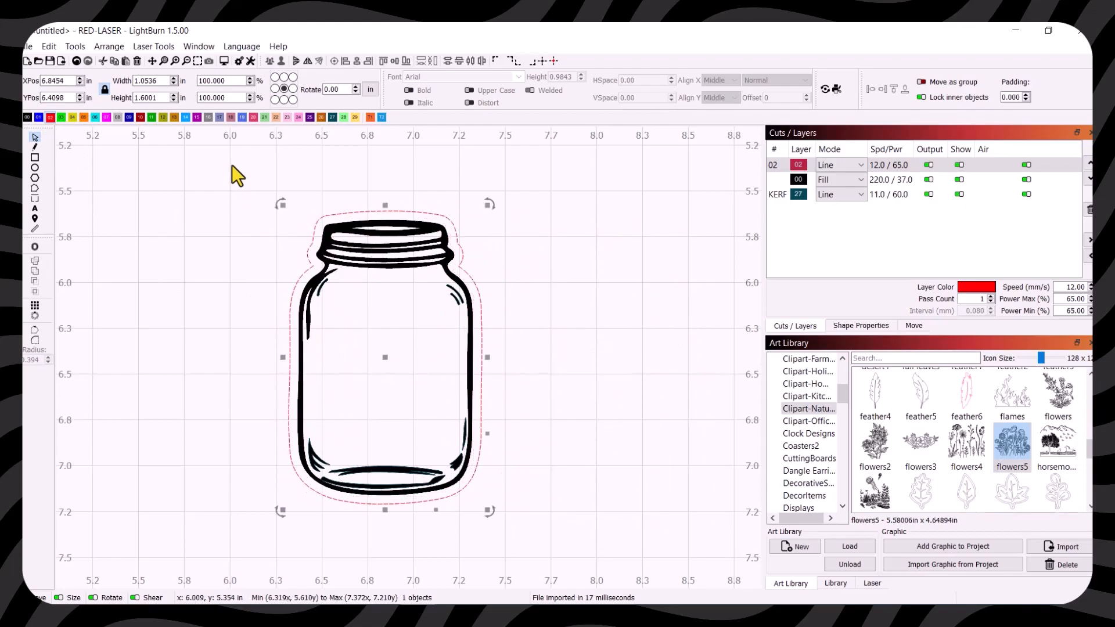
{"action": "left_click_drag", "start_coordinate": [235, 175], "coordinate": [471, 464]}
{"action": "left_click_drag", "start_coordinate": [521, 509], "coordinate": [529, 511]}
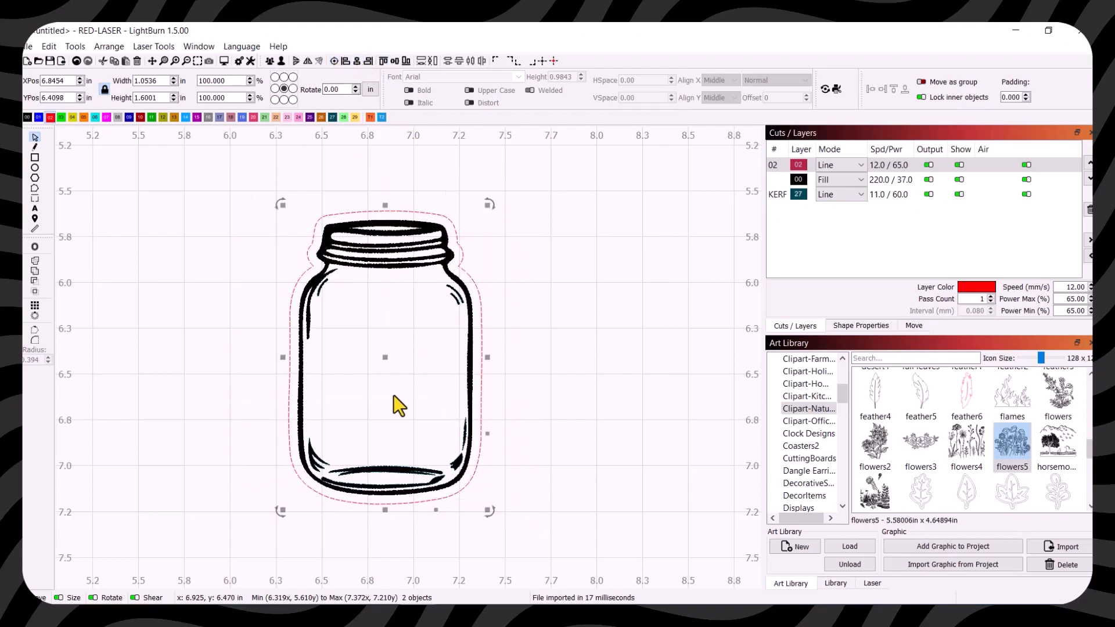
{"action": "left_click_drag", "start_coordinate": [412, 370], "coordinate": [435, 370]}
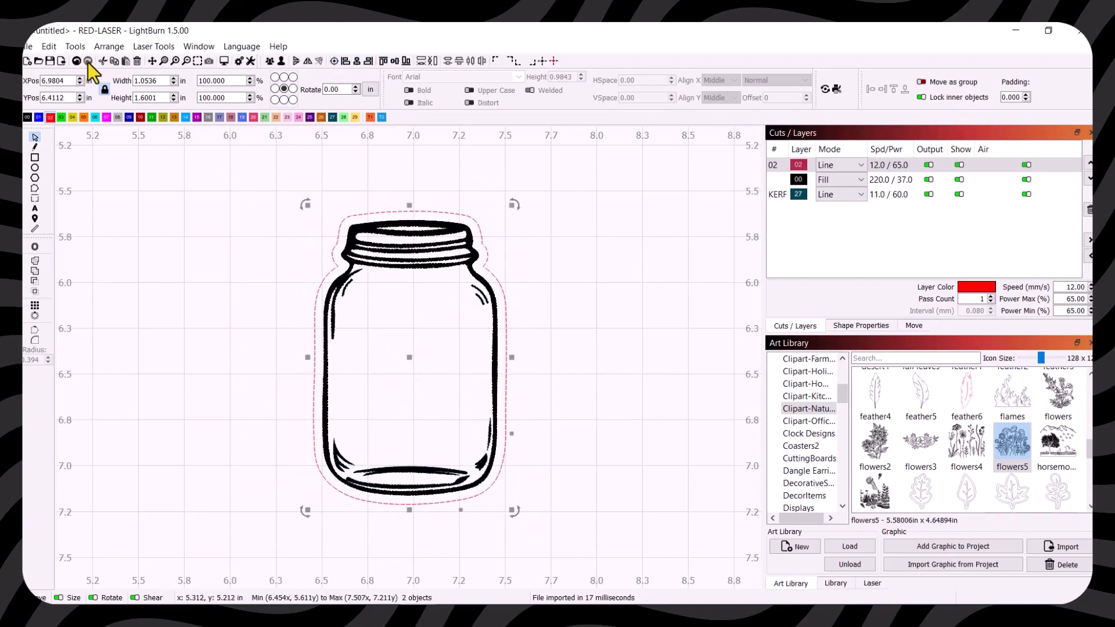
Step: Set the combined jar and outline height to 1.5 in proportionally and move them to about X 7.01, Y 6.31 in
{"action": "left_click", "coordinate": [165, 97]}
{"action": "double_click", "coordinate": [165, 97]}
{"action": "type", "text": "1.5"}
{"action": "key", "text": "Return"}
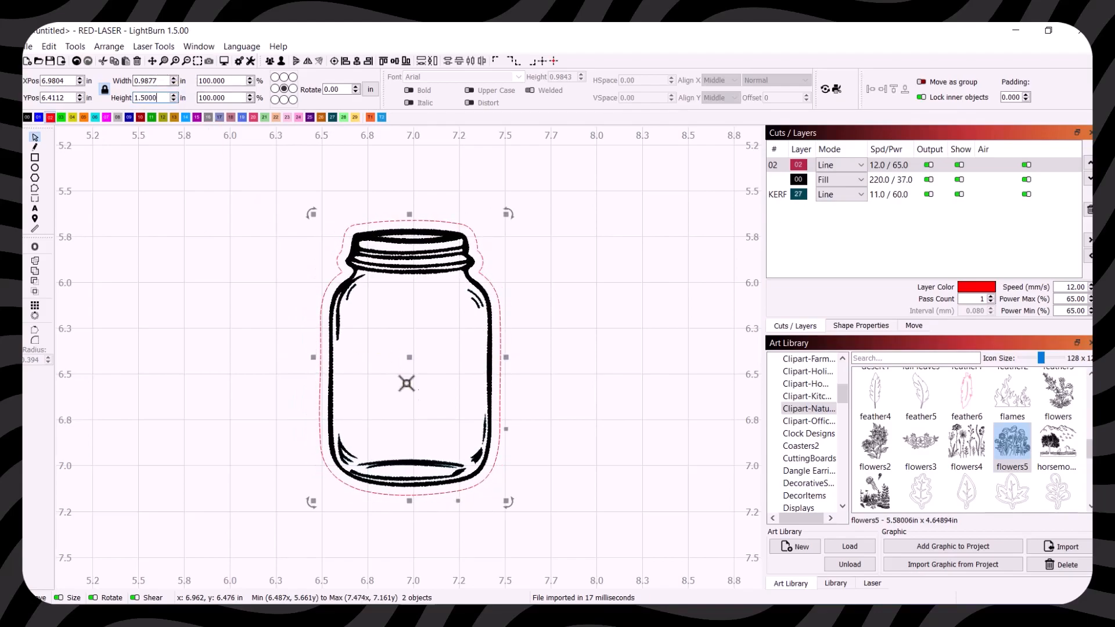
{"action": "mouse_move", "coordinate": [410, 360]}
{"action": "left_mouse_down"}
{"action": "mouse_move", "coordinate": [386, 360]}
{"action": "mouse_move", "coordinate": [418, 353]}
{"action": "left_mouse_up"}
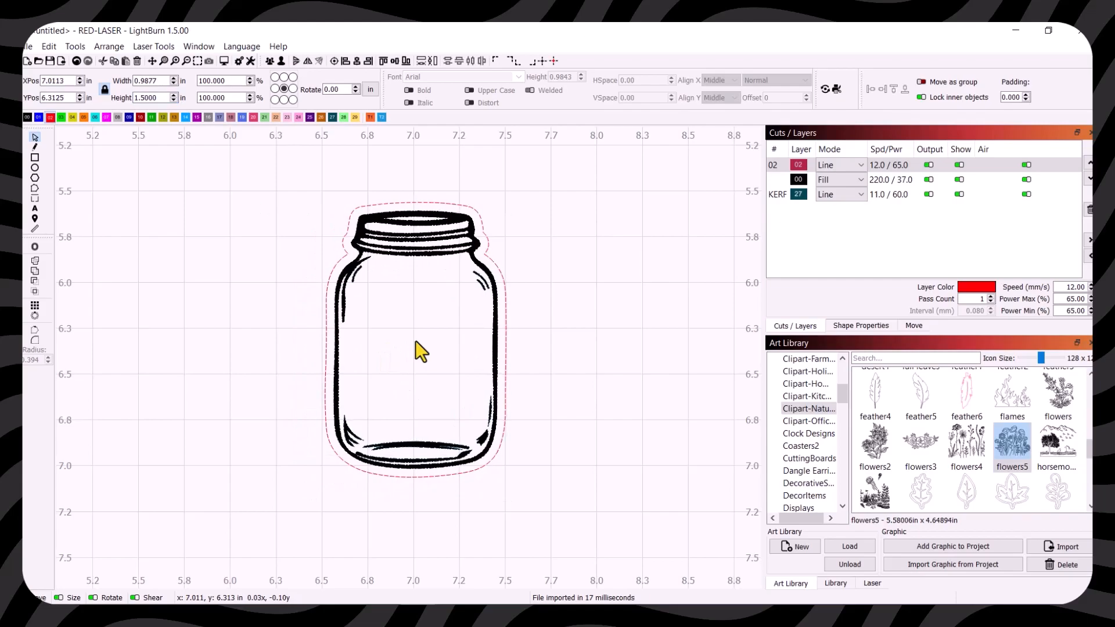
{"action": "left_click", "coordinate": [559, 386]}
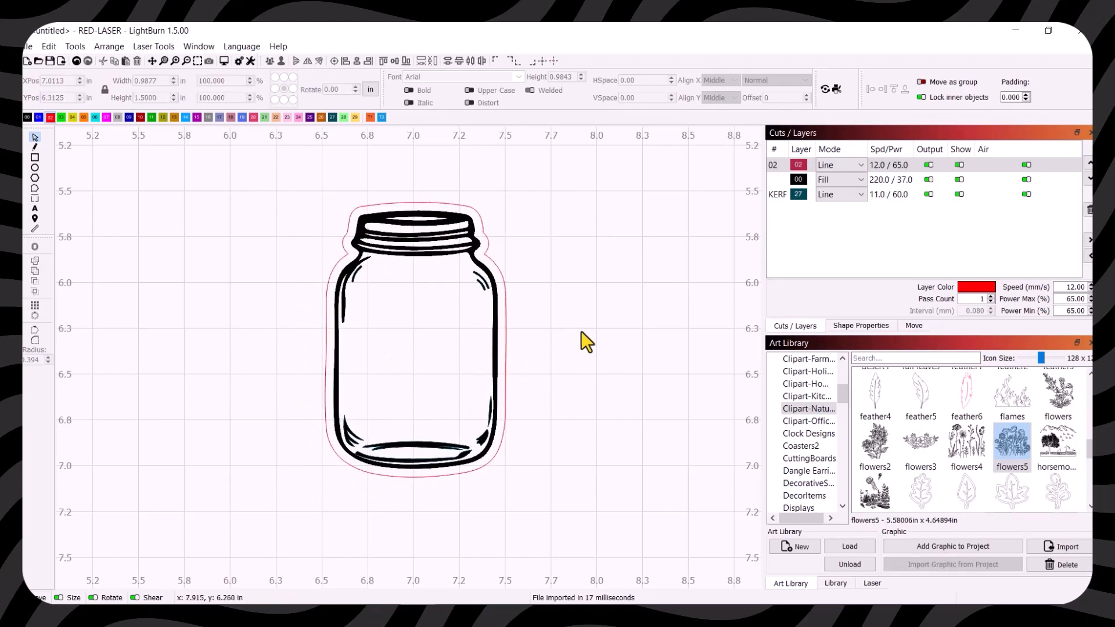
Step: Import the flowers5 artwork, reduce its height to 2 in, and shrink it to about 0.82 by 0.69 in inside the jar's base
{"action": "double_click", "coordinate": [1003, 447]}
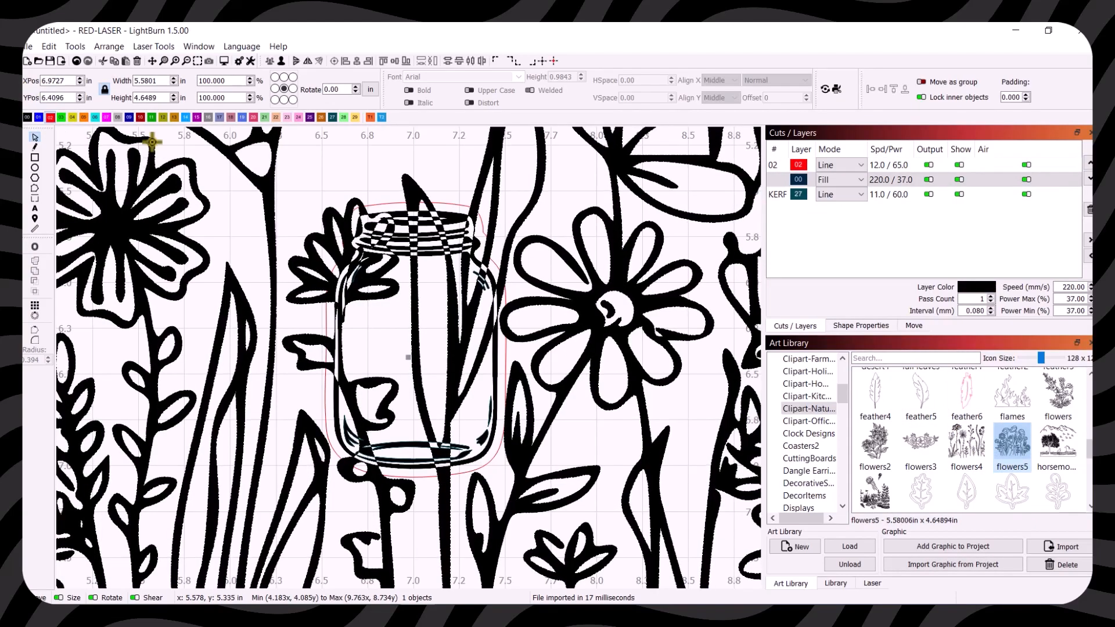
{"action": "double_click", "coordinate": [152, 98]}
{"action": "type", "text": "2"}
{"action": "key", "text": "Return"}
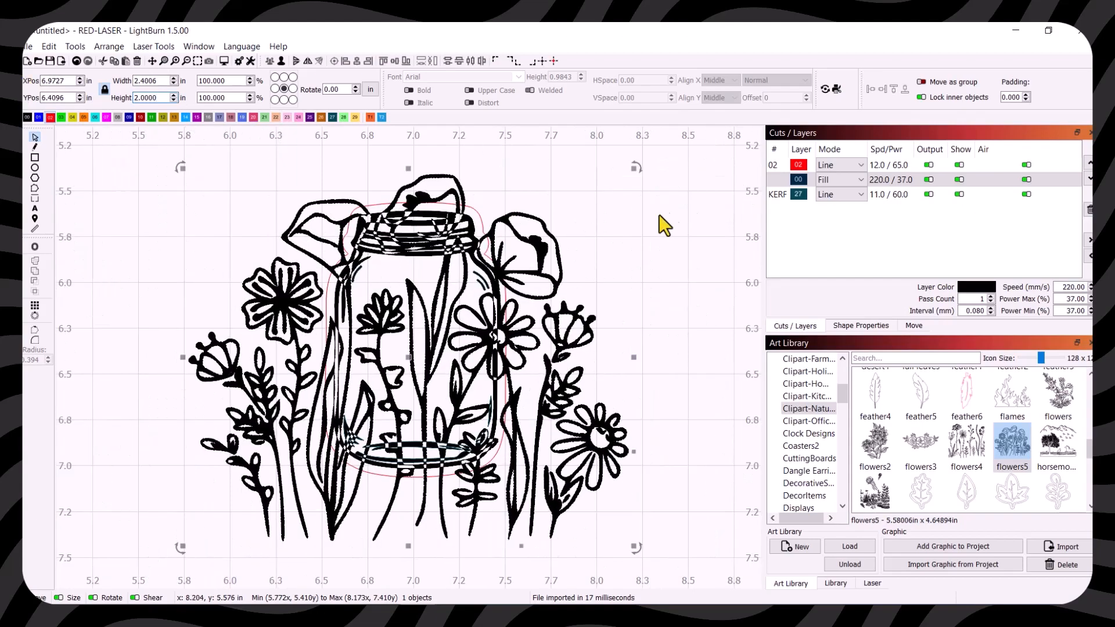
{"action": "left_click_drag", "start_coordinate": [634, 168], "coordinate": [331, 410]}
{"action": "left_click_drag", "start_coordinate": [292, 469], "coordinate": [414, 387]}
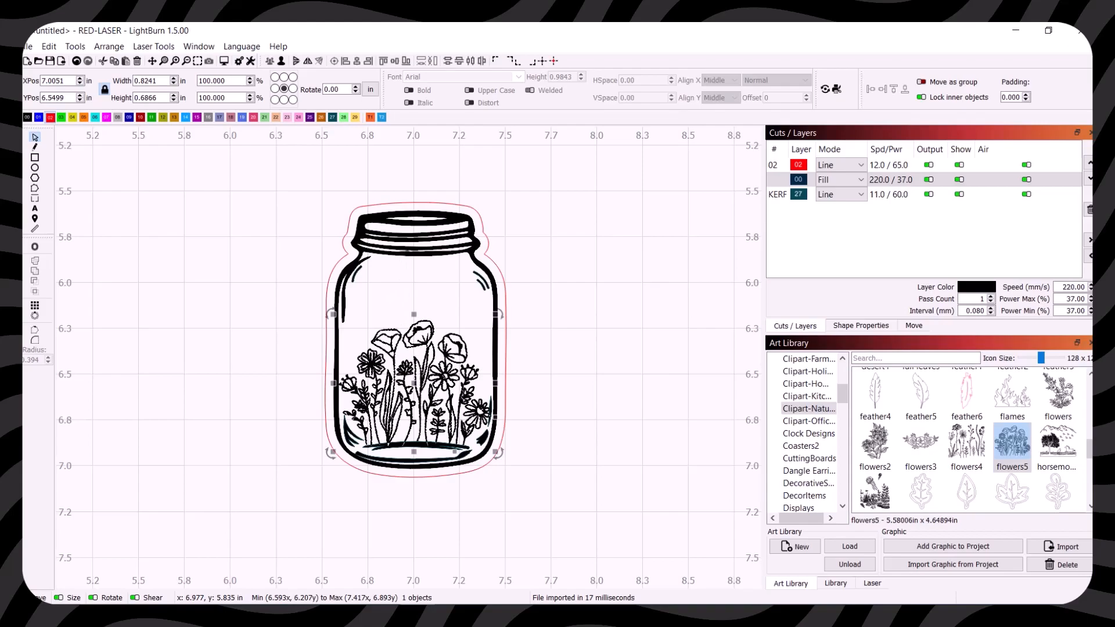
Step: Weld the flowers and the jar artwork into a single shape, leaving out the red outline
{"action": "key", "text": "ctrl+a"}
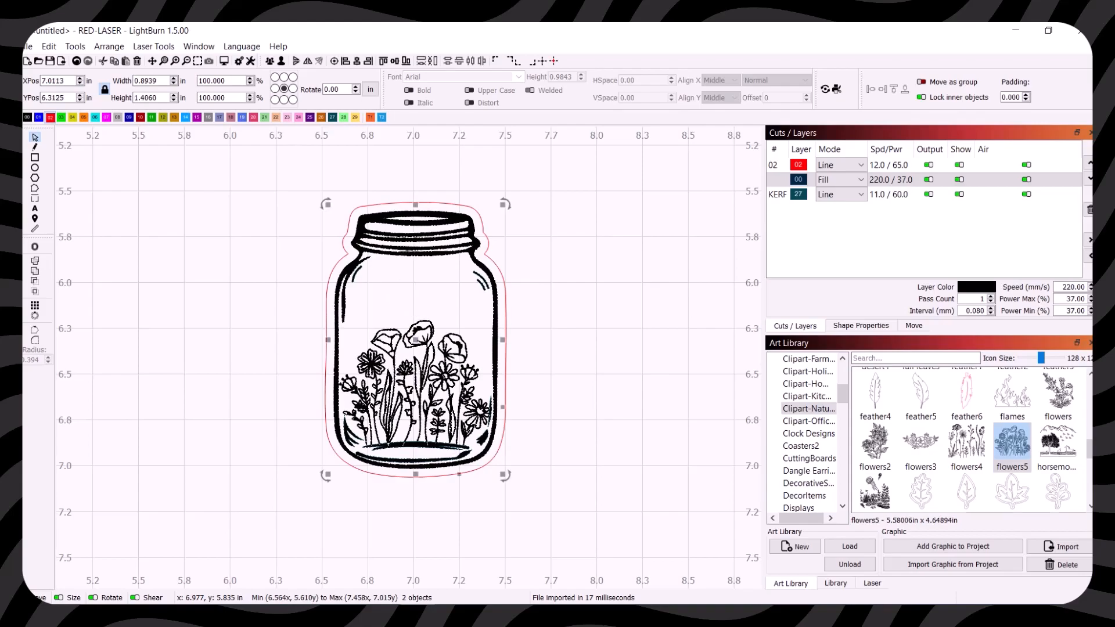
{"action": "left_click", "coordinate": [36, 259]}
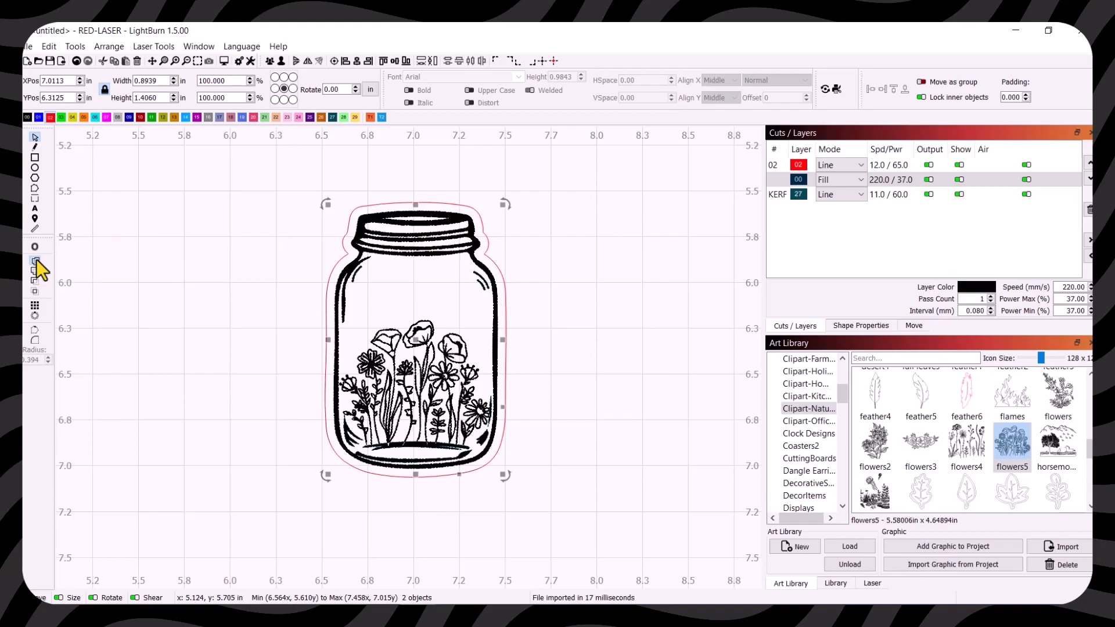
{"action": "left_click", "coordinate": [529, 342]}
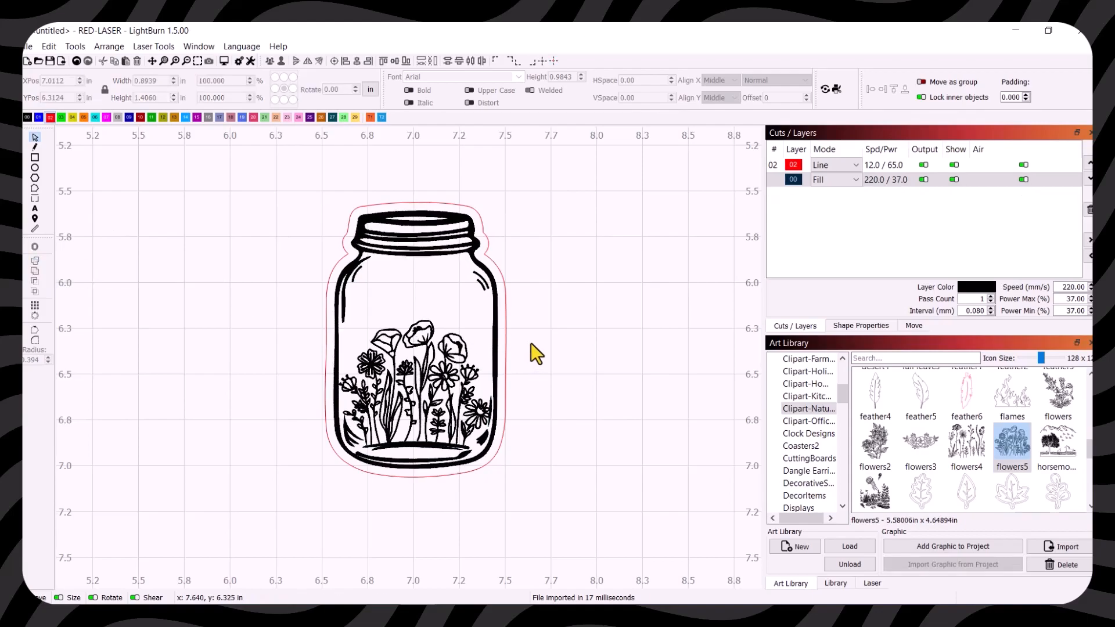
{"action": "scroll", "coordinate": [531, 342], "scroll_direction": "up", "scroll_amount": 2}
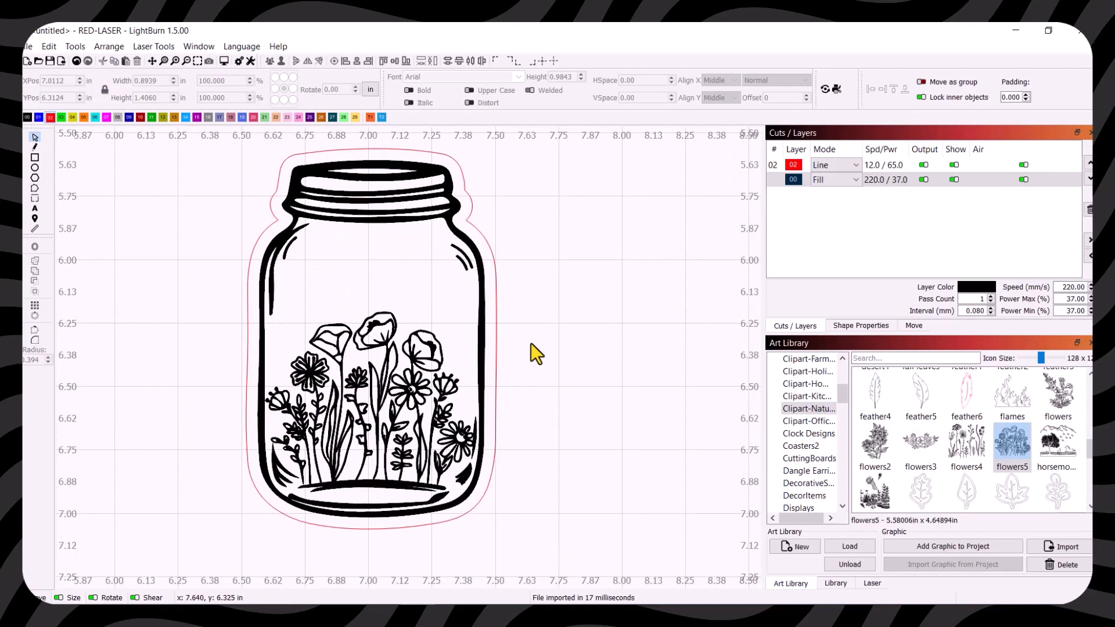
{"action": "scroll", "coordinate": [530, 343], "scroll_direction": "down", "scroll_amount": 2}
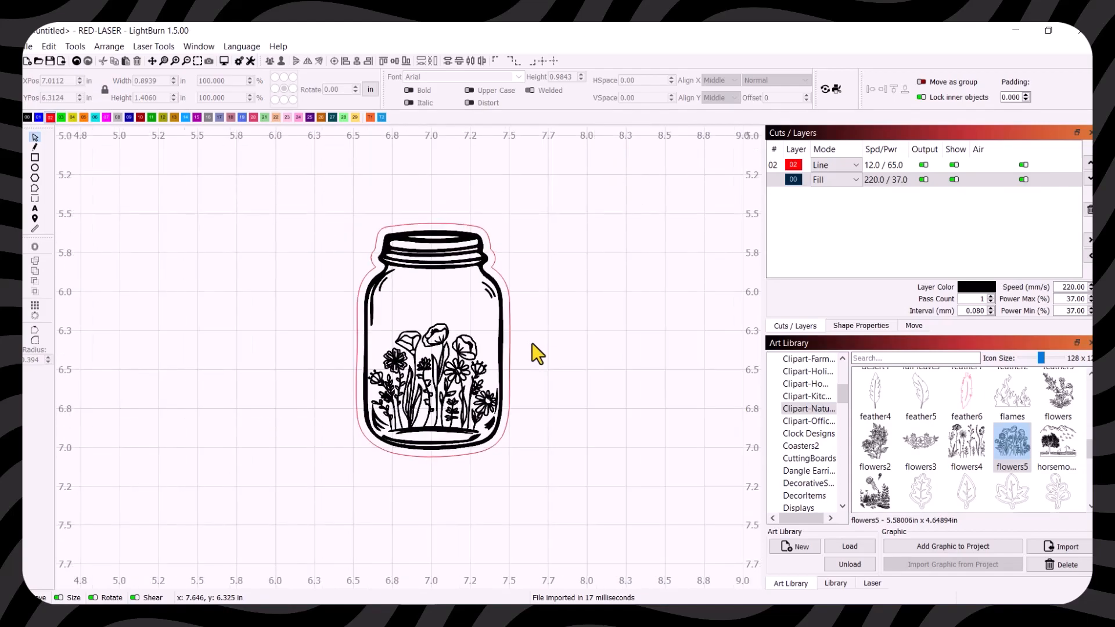
Step: Draw a circle about 0.085 in across to the right of the jar and set its height and width to 0.05 in
{"action": "left_click_drag", "start_coordinate": [535, 328], "coordinate": [527, 346]}
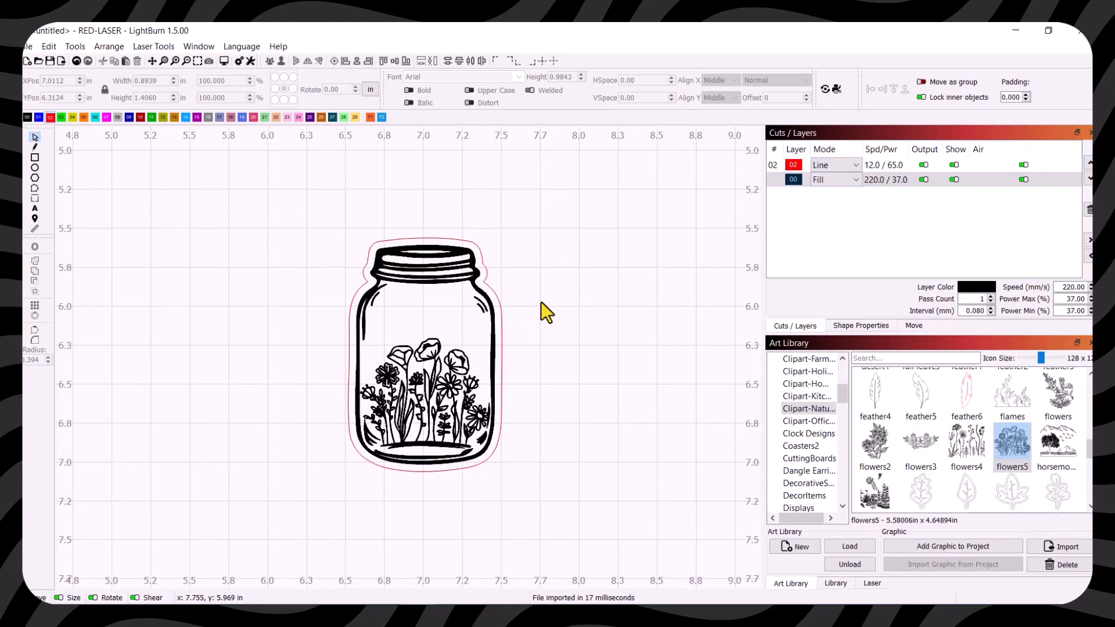
{"action": "scroll", "coordinate": [541, 301], "scroll_direction": "down", "scroll_amount": 2}
{"action": "left_click_drag", "start_coordinate": [541, 300], "coordinate": [467, 318]}
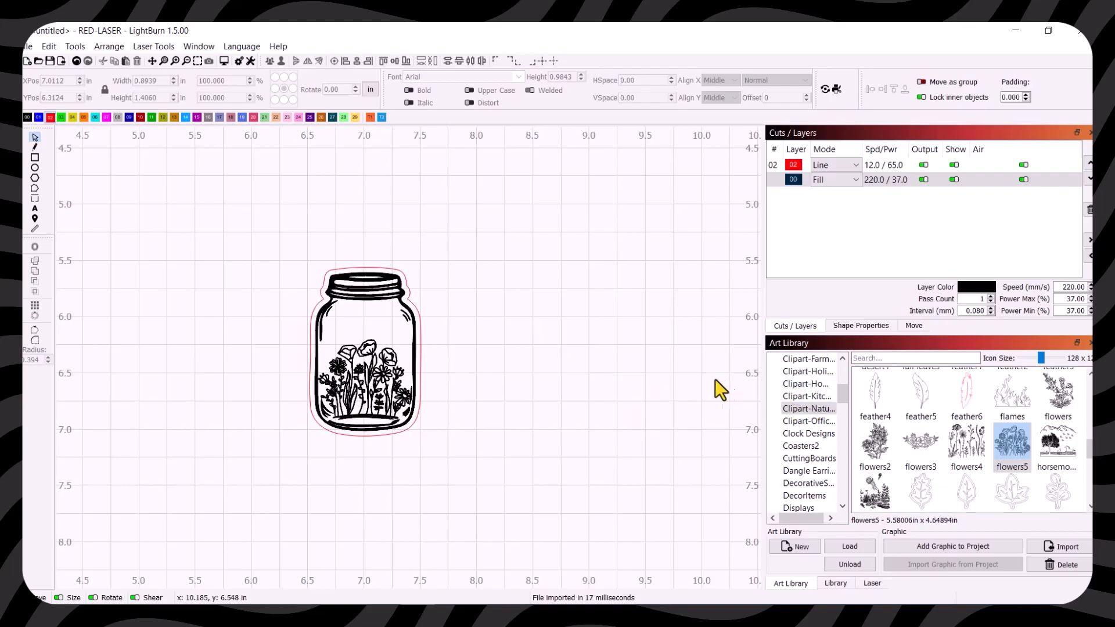
{"action": "left_click", "coordinate": [36, 168]}
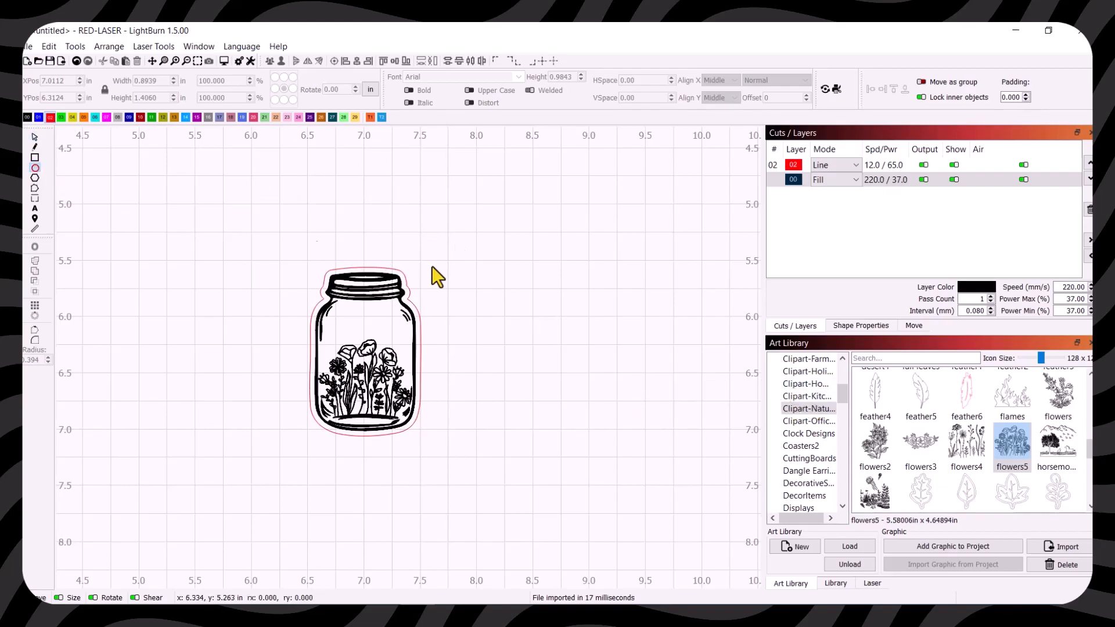
{"action": "left_click_drag", "start_coordinate": [576, 312], "coordinate": [583, 324]}
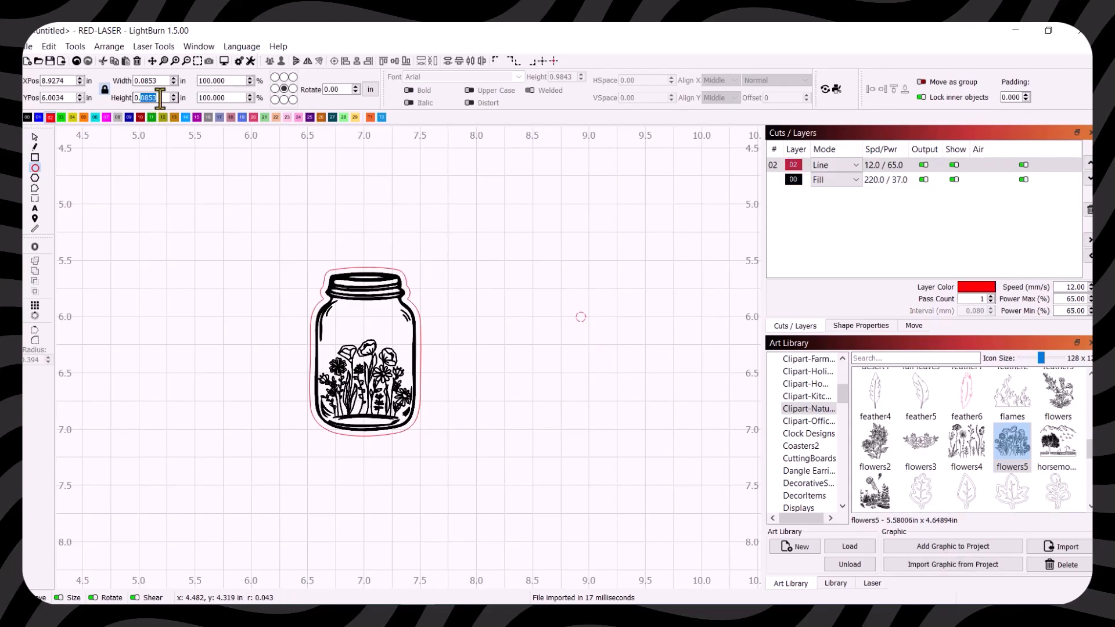
{"action": "type", "text": "0500"}
{"action": "key", "text": "Return"}
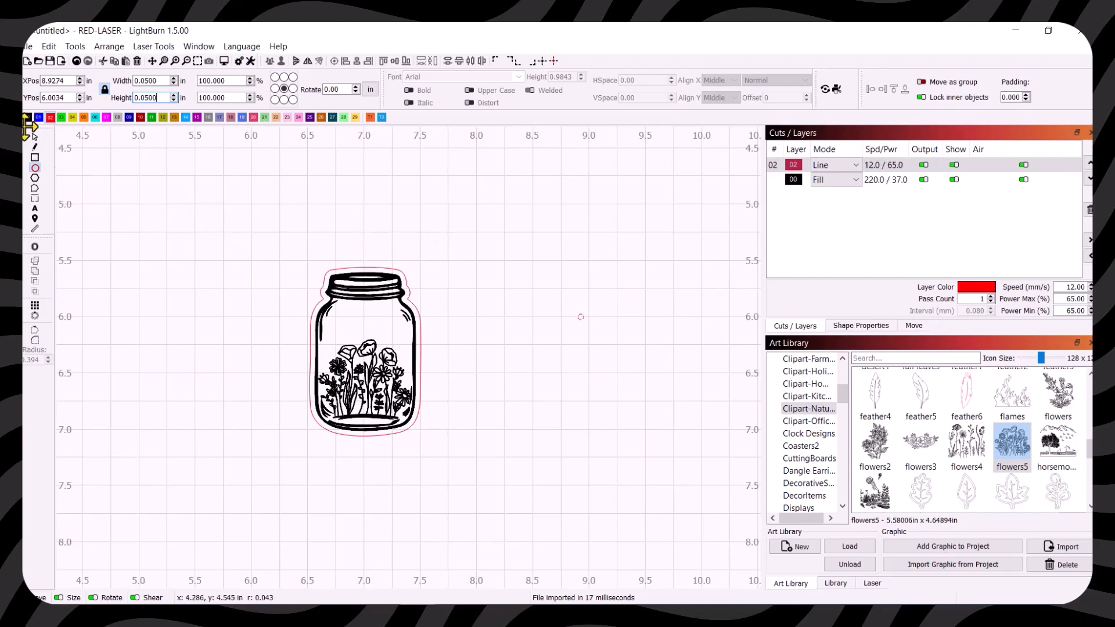
Step: Move the small circle to about X 7.76, Y 5.42 in, up and to the right of the jar's lid
{"action": "left_click", "coordinate": [36, 138]}
{"action": "left_click_drag", "start_coordinate": [584, 306], "coordinate": [403, 254]}
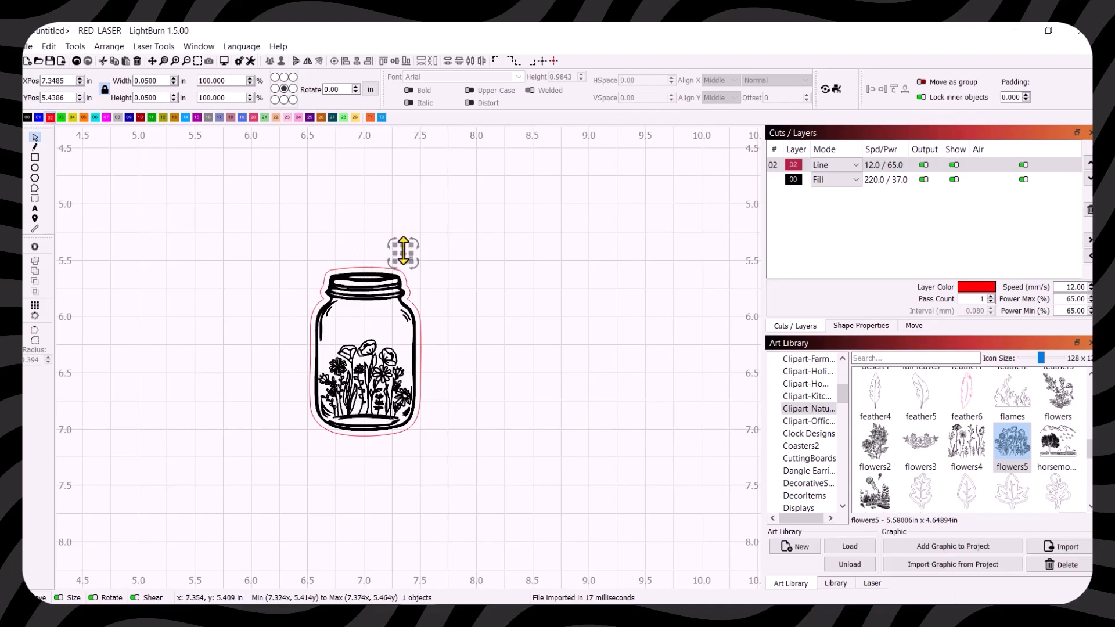
{"action": "left_click_drag", "start_coordinate": [415, 258], "coordinate": [456, 256]}
{"action": "scroll", "coordinate": [454, 249], "scroll_direction": "up", "scroll_amount": 2}
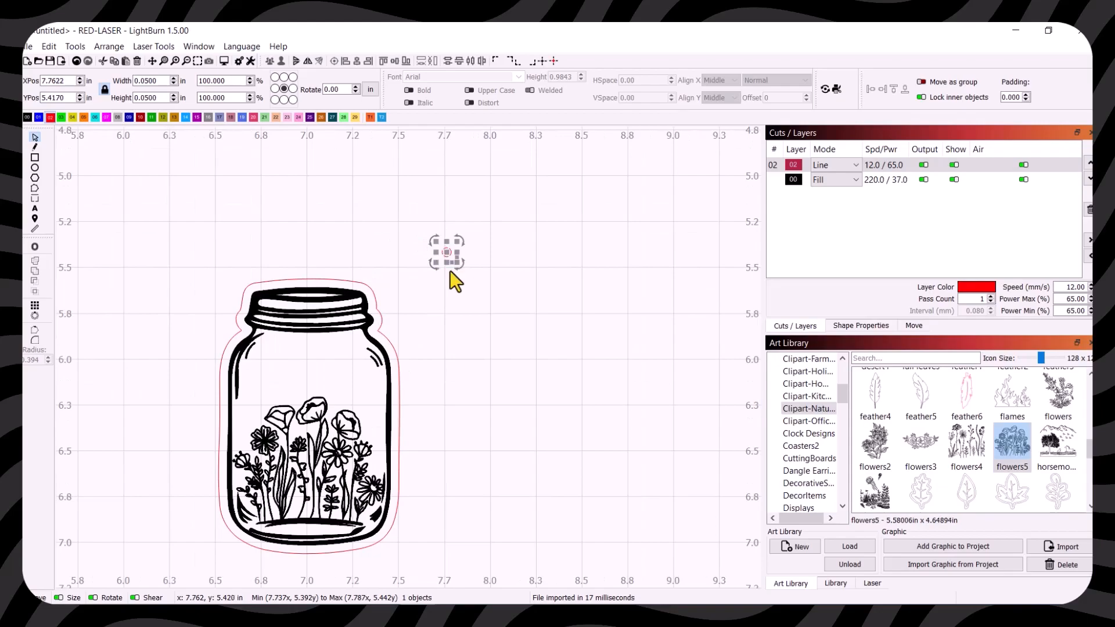
Step: Offset the small circle outward by 0.0625 in with round corners, outer shapes only, keeping the original circle
{"action": "left_click", "coordinate": [35, 247]}
{"action": "left_click_drag", "start_coordinate": [599, 259], "coordinate": [598, 301]}
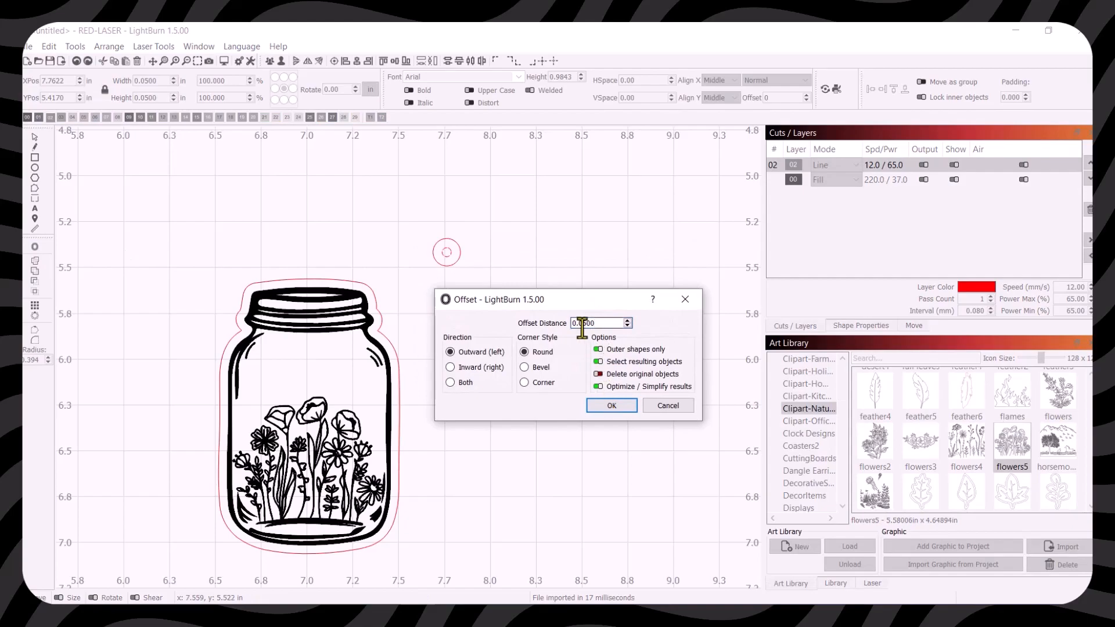
{"action": "left_click_drag", "start_coordinate": [582, 324], "coordinate": [608, 324]}
{"action": "type", "text": "0625"}
{"action": "key", "text": "Return"}
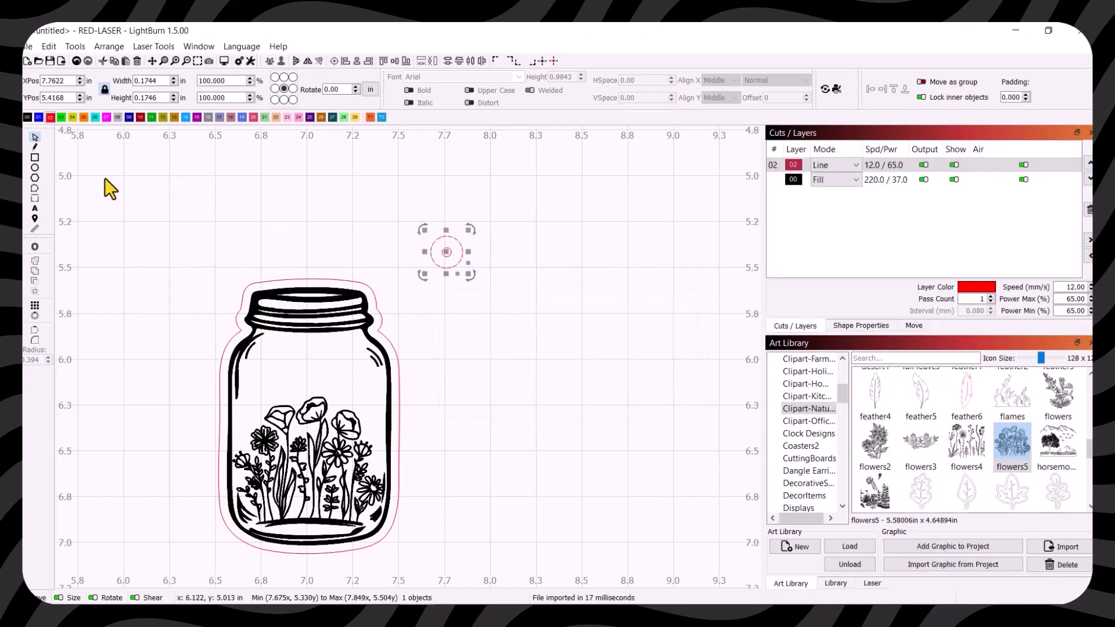
Step: Group the two circles and place them over the upper edge of the jar's outline at about X 7.00, Y 5.54 in
{"action": "left_click_drag", "start_coordinate": [403, 220], "coordinate": [503, 284]}
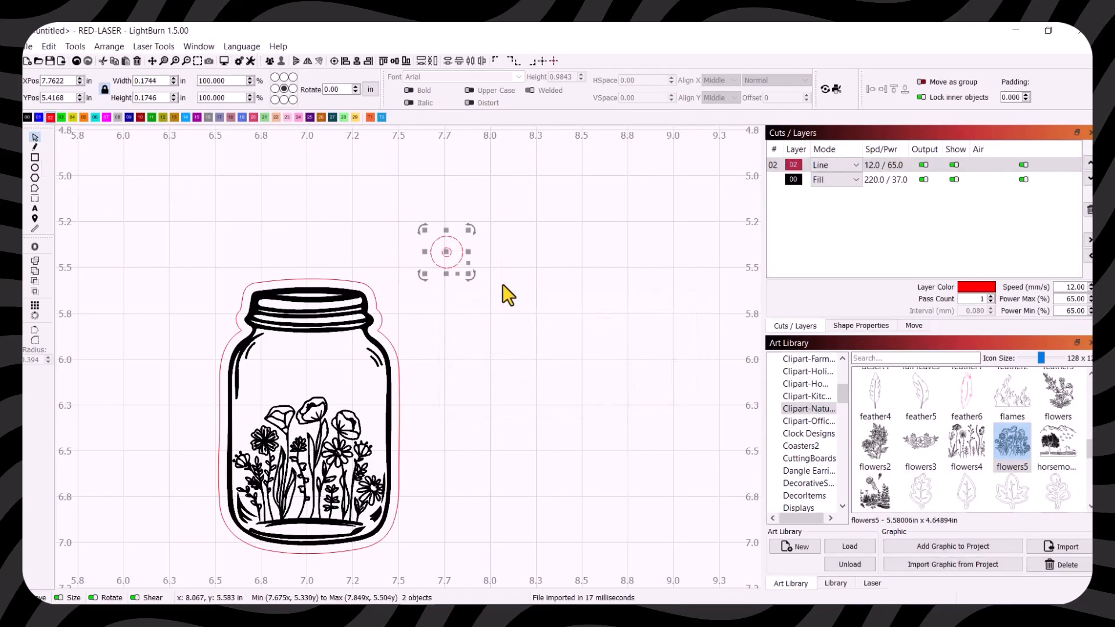
{"action": "left_click", "coordinate": [269, 61]}
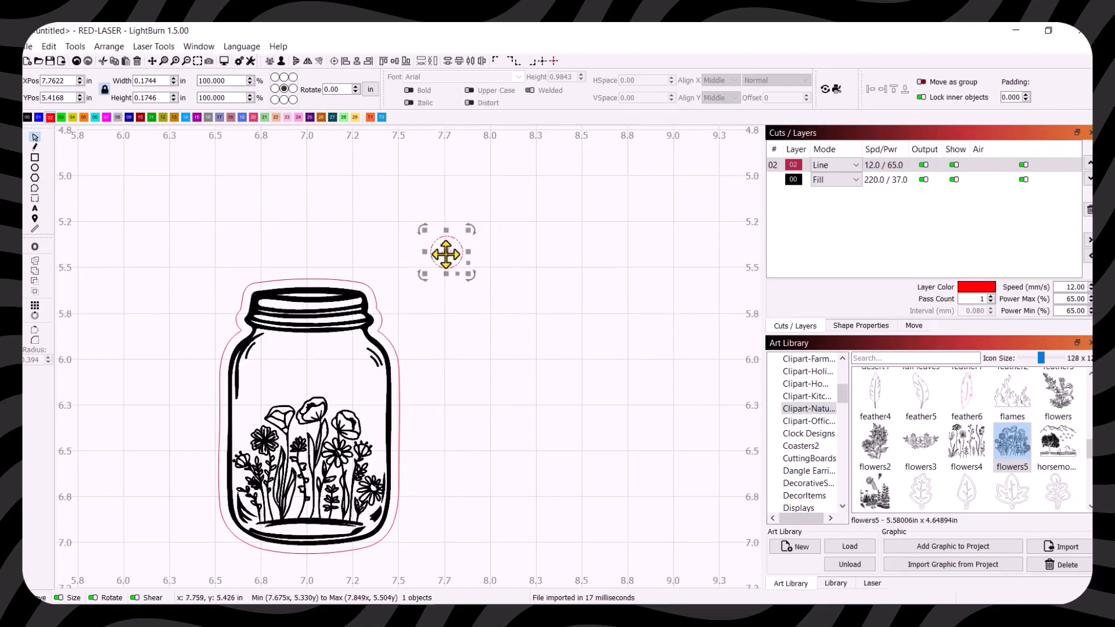
{"action": "left_click_drag", "start_coordinate": [446, 256], "coordinate": [304, 264]}
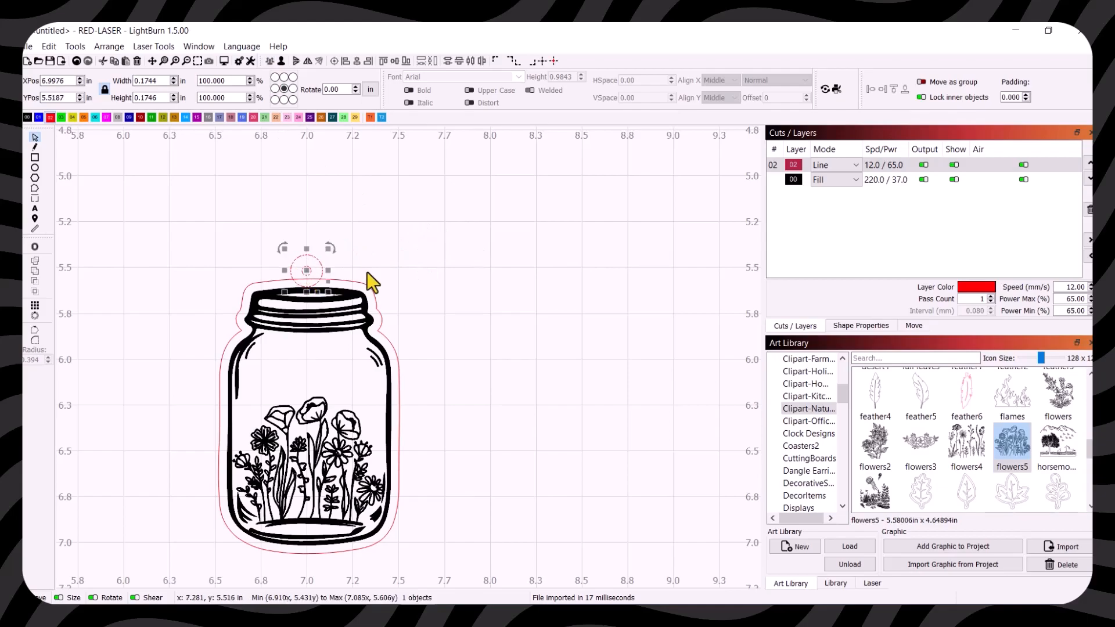
{"action": "scroll", "coordinate": [368, 281], "scroll_direction": "up", "scroll_amount": 3}
{"action": "left_click_drag", "start_coordinate": [402, 280], "coordinate": [613, 235]}
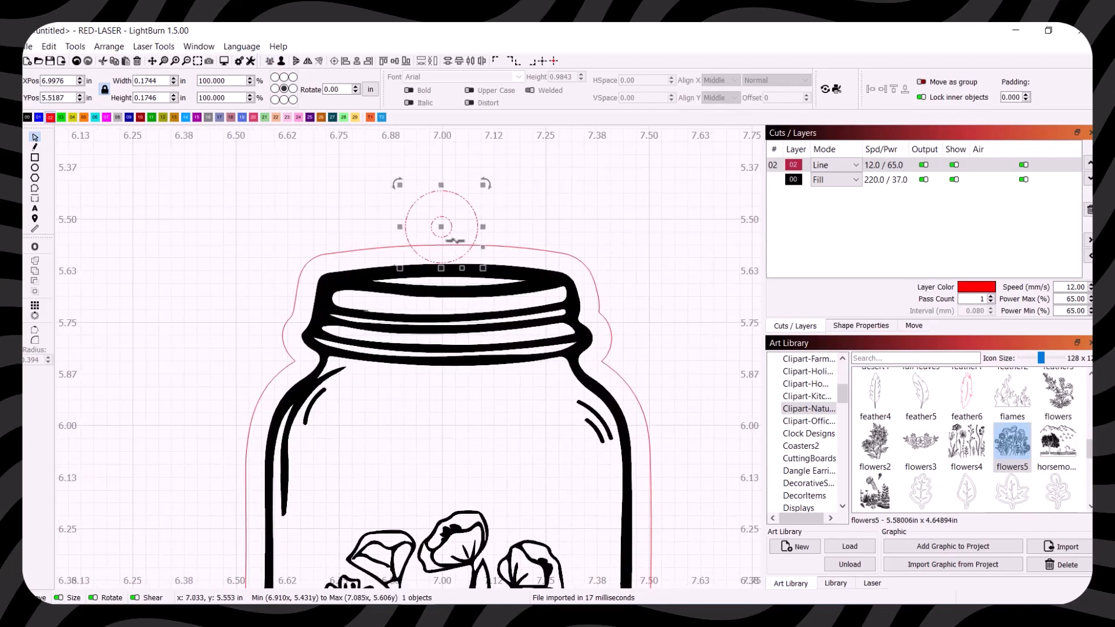
{"action": "mouse_move", "coordinate": [441, 235]}
{"action": "left_mouse_down"}
{"action": "mouse_move", "coordinate": [454, 235]}
{"action": "mouse_move", "coordinate": [445, 215]}
{"action": "mouse_move", "coordinate": [444, 247]}
{"action": "left_mouse_up"}
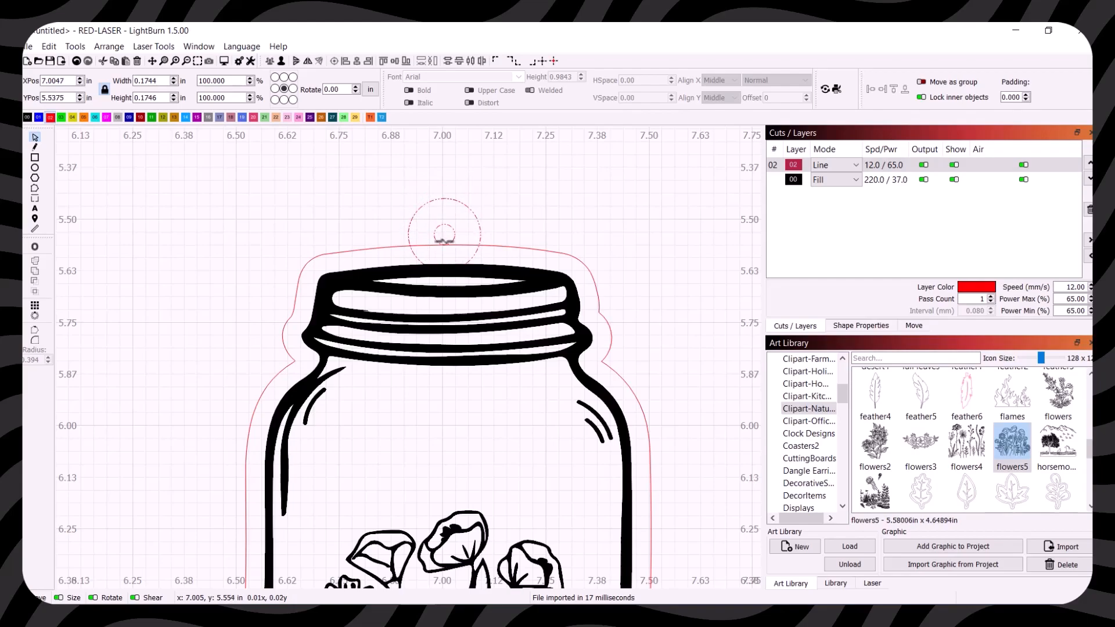
{"action": "left_click_drag", "start_coordinate": [444, 238], "coordinate": [444, 238]}
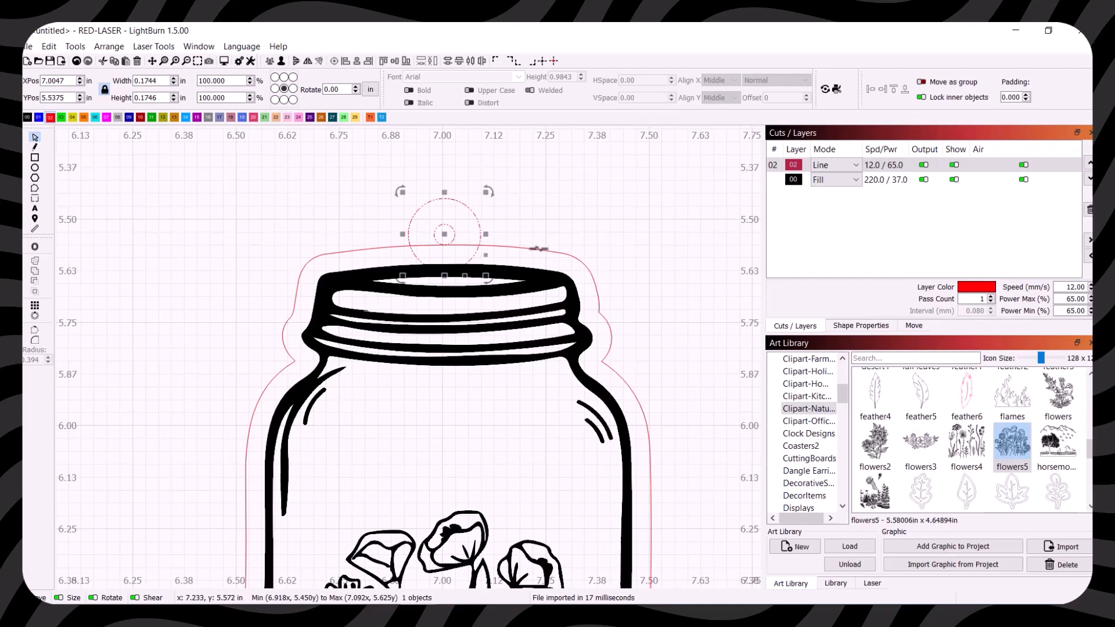
Step: Center the hanging loop horizontally on the jar's red outline and weld the two together
{"action": "left_click", "coordinate": [538, 248], "text": "shift"}
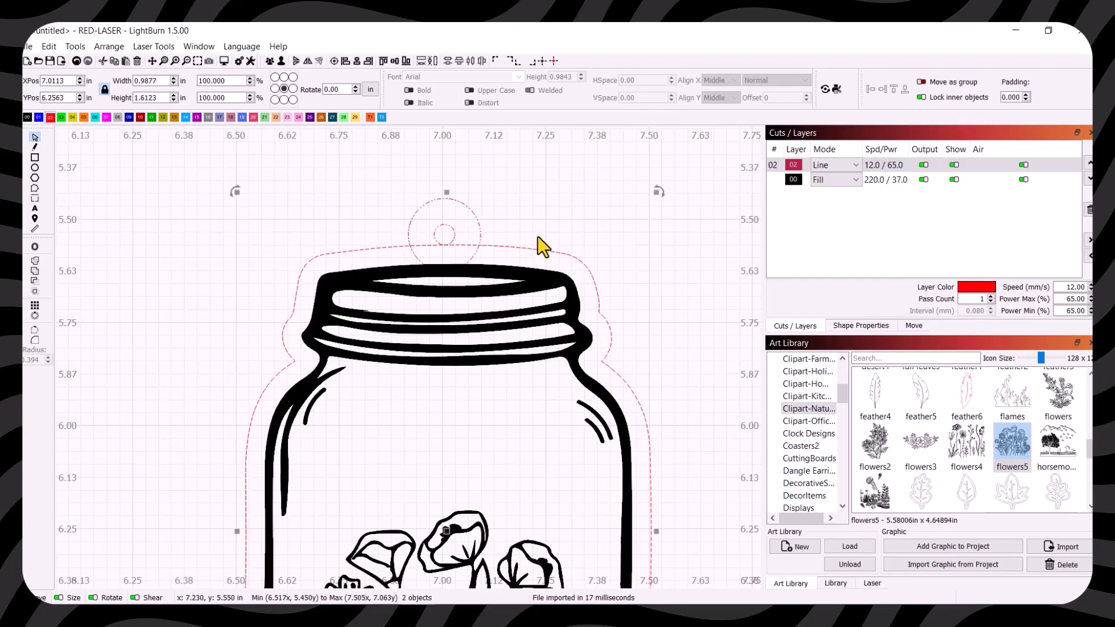
{"action": "left_click", "coordinate": [357, 62]}
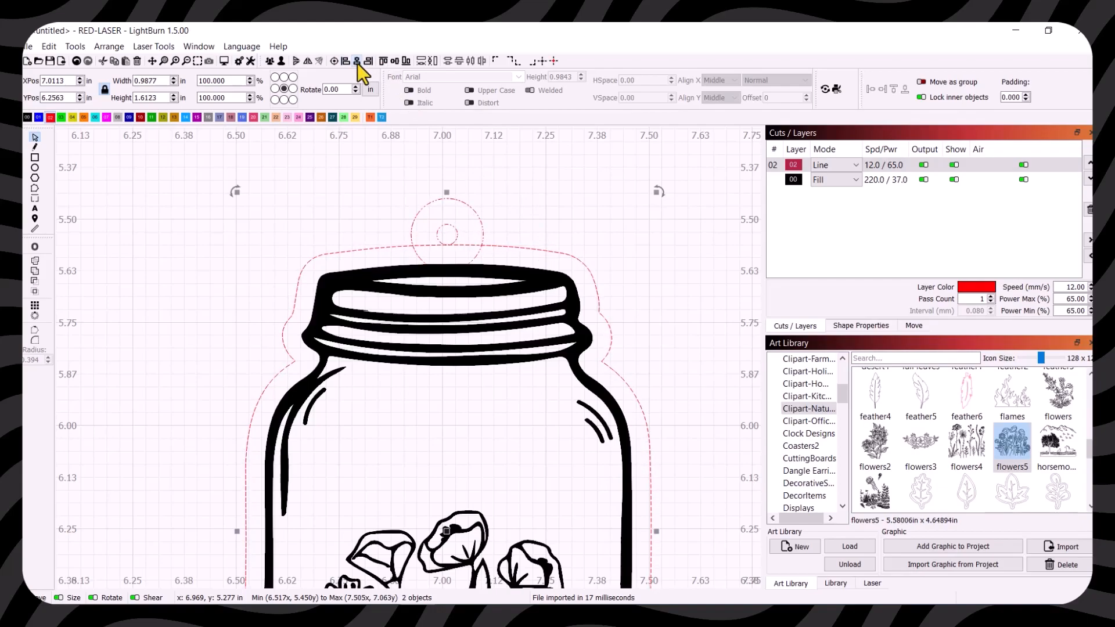
{"action": "left_click", "coordinate": [36, 260]}
{"action": "left_click", "coordinate": [617, 246]}
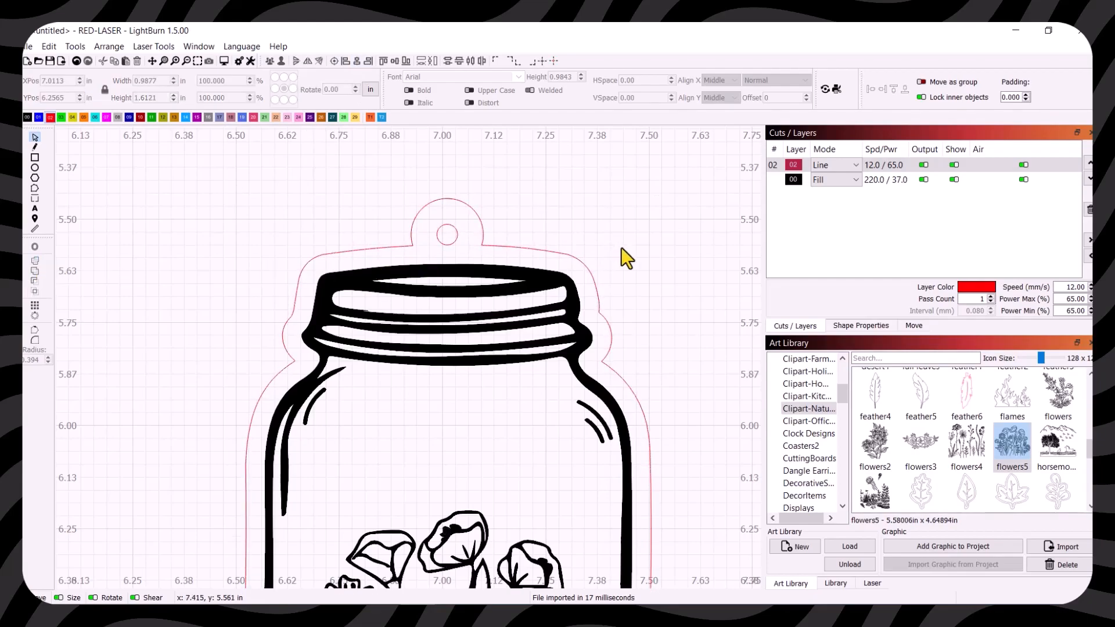
Step: Group the jar artwork with its looped outline and move the group to about X 6.72, Y 6.01 in
{"action": "scroll", "coordinate": [666, 301], "scroll_direction": "down", "scroll_amount": 6}
{"action": "left_click_drag", "start_coordinate": [691, 361], "coordinate": [396, 329]}
{"action": "left_click_drag", "start_coordinate": [224, 219], "coordinate": [456, 442]}
{"action": "left_click", "coordinate": [270, 60]}
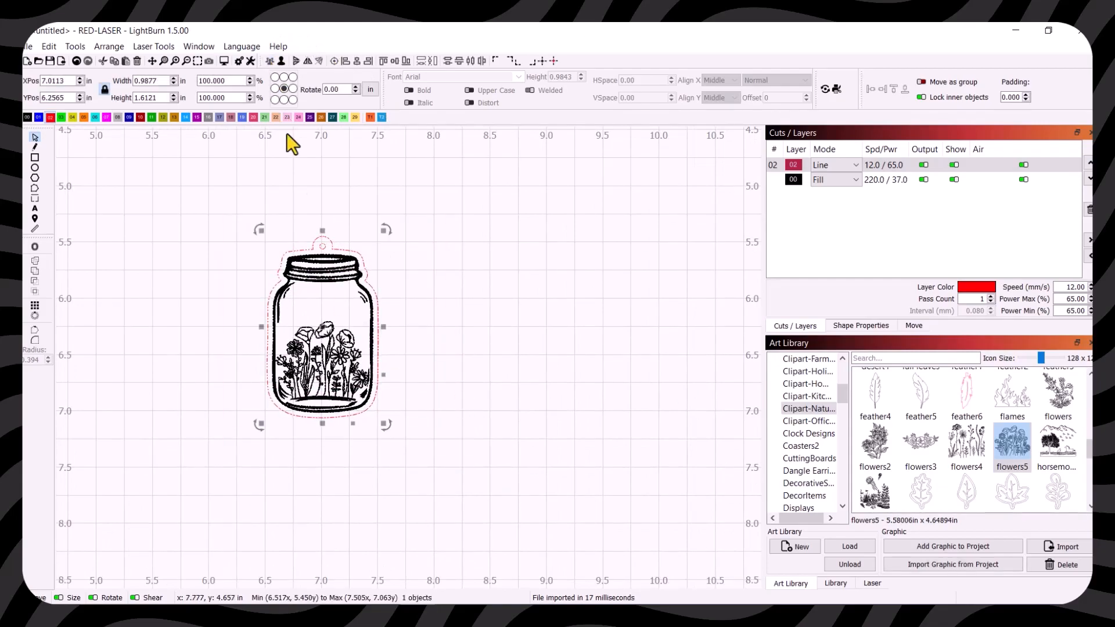
{"action": "left_click_drag", "start_coordinate": [322, 332], "coordinate": [289, 304]}
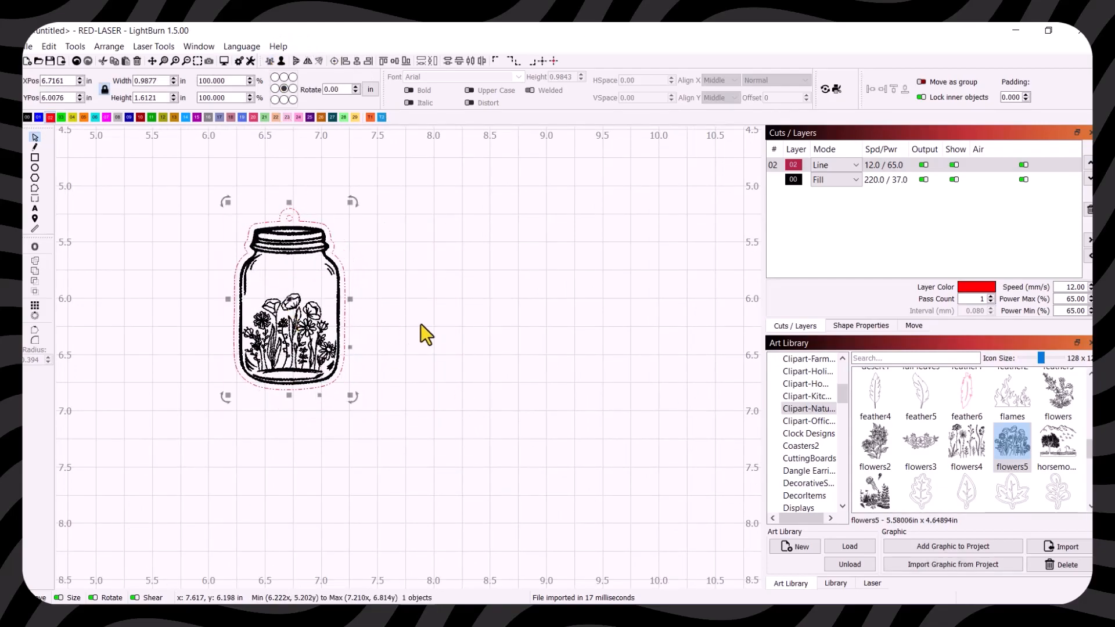
Step: Duplicate the jar piece beside the original, mirror the copy horizontally, and place it at about X 7.76, Y 6.03 in
{"action": "left_click_drag", "start_coordinate": [361, 316], "coordinate": [479, 321]}
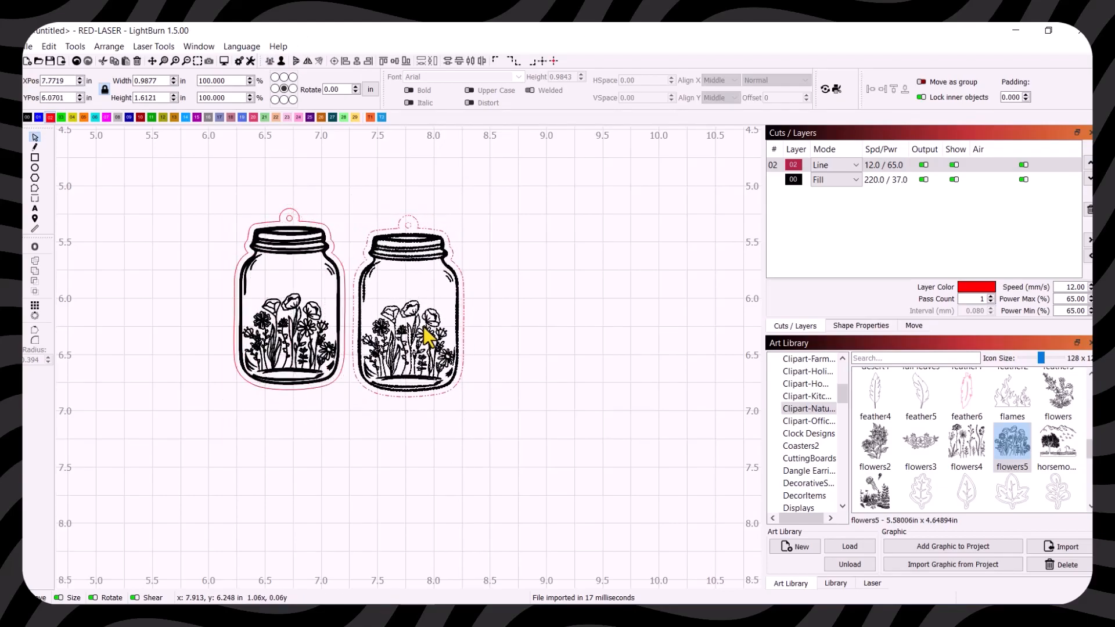
{"action": "left_click", "coordinate": [305, 60]}
{"action": "left_click_drag", "start_coordinate": [405, 329], "coordinate": [405, 328]}
{"action": "left_click", "coordinate": [493, 391]}
{"action": "scroll", "coordinate": [492, 354], "scroll_direction": "down", "scroll_amount": 1}
{"action": "scroll", "coordinate": [492, 354], "scroll_direction": "up", "scroll_amount": 3}
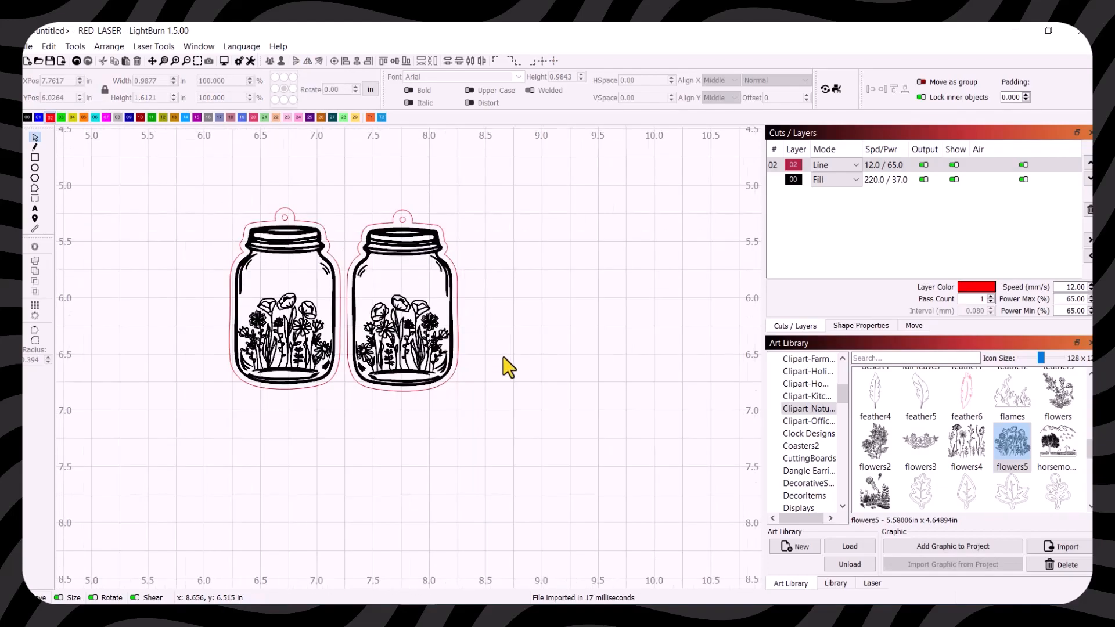
{"action": "left_click_drag", "start_coordinate": [497, 350], "coordinate": [632, 419]}
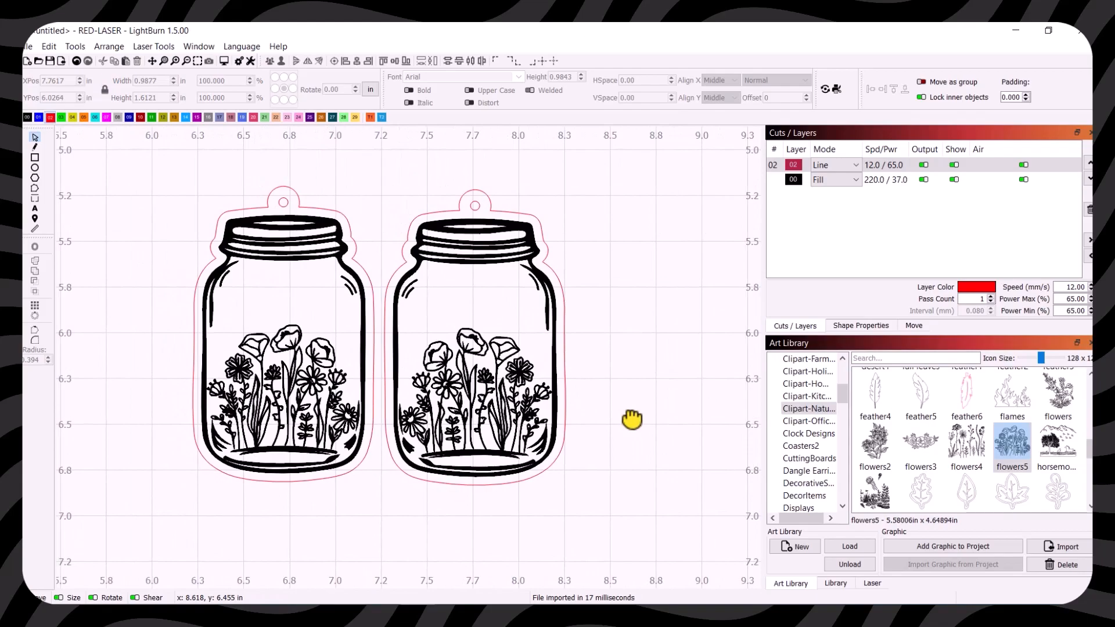